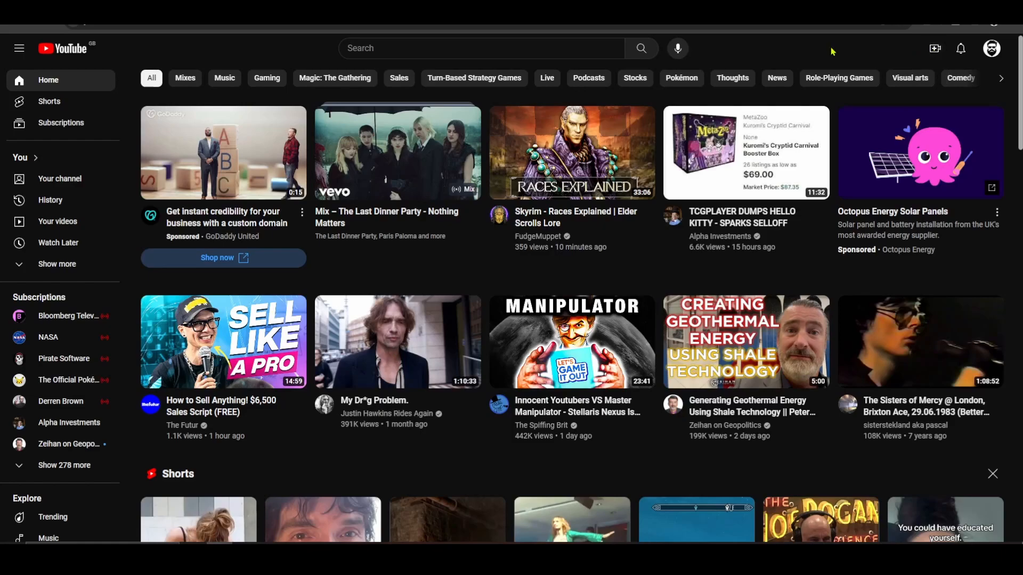
Start a video upload and add the file "How to make a youtube channel.mp4" from the Processed Vids folder
scroll(847, 62, down, 3)
scroll(863, 51, up, 3)
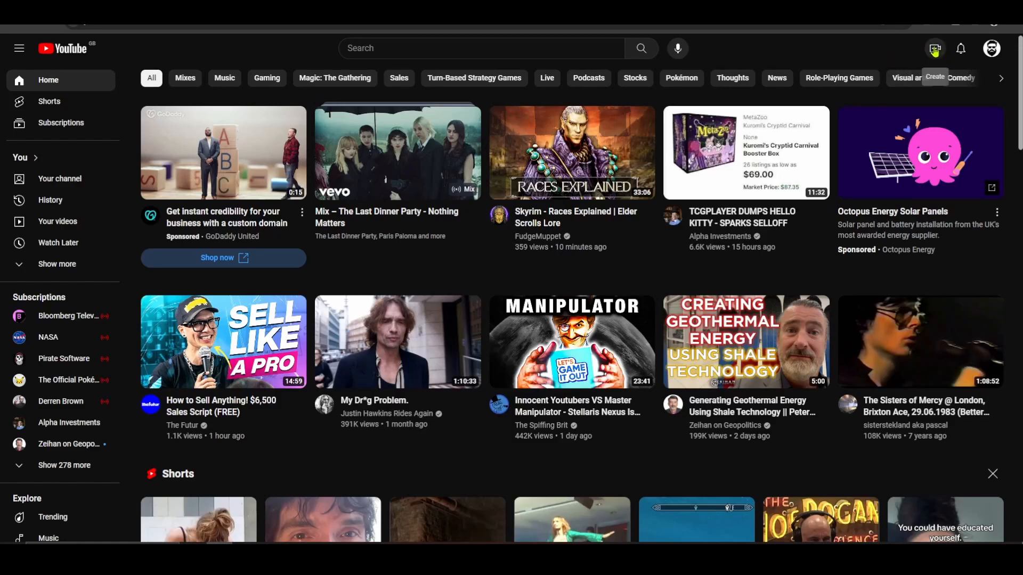
click(936, 51)
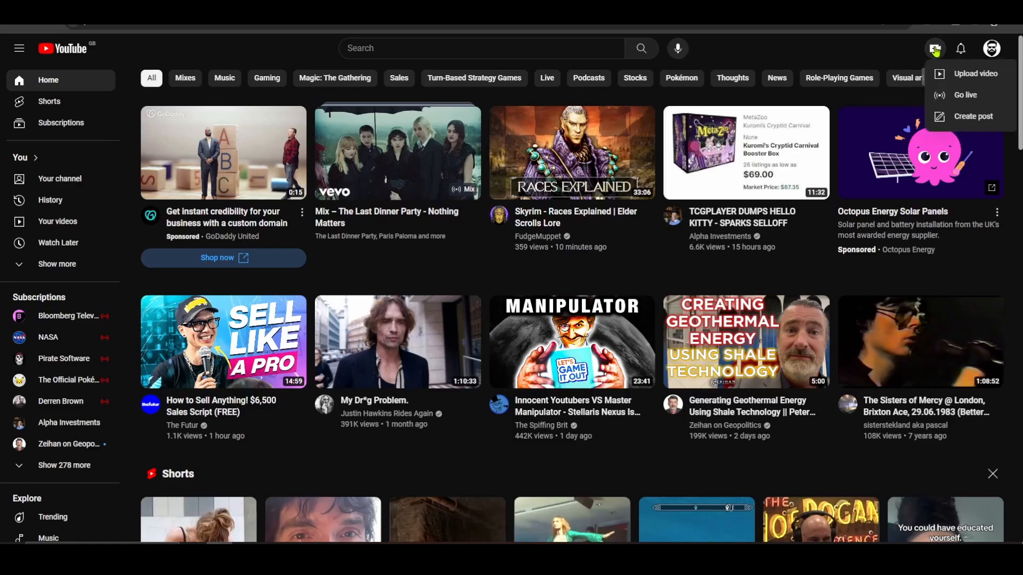
click(962, 77)
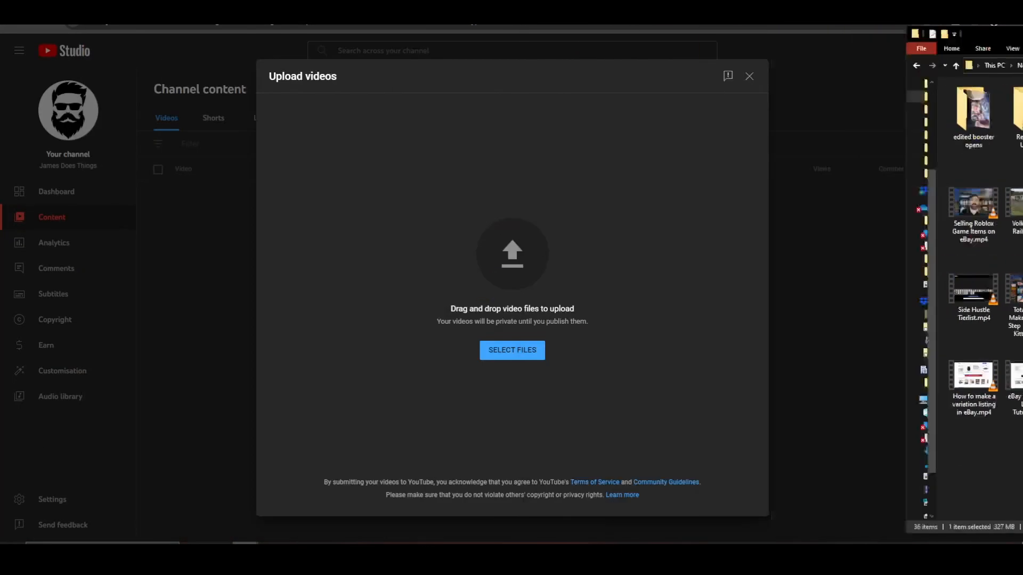
drag(1022, 15, 909, 25)
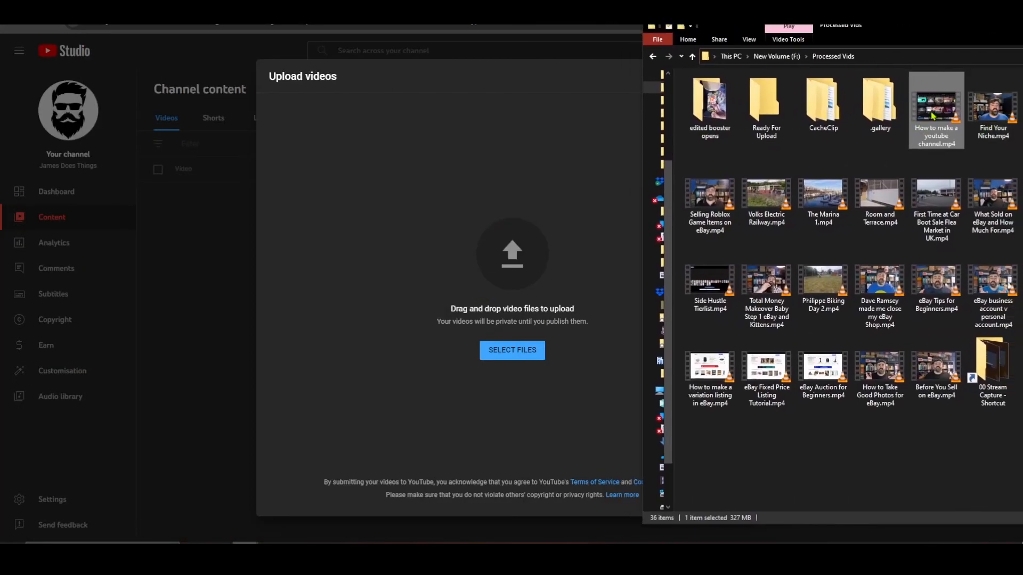
drag(936, 113, 498, 278)
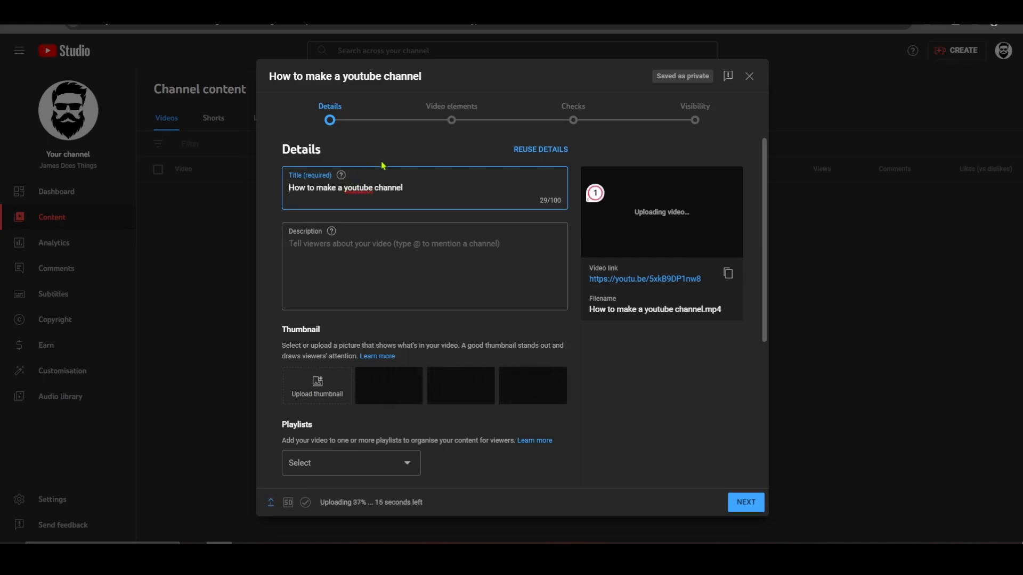
Correct the video title's capitalisation to read "How to make a YouTube Channel"
mouse_move(346, 189)
click(366, 219)
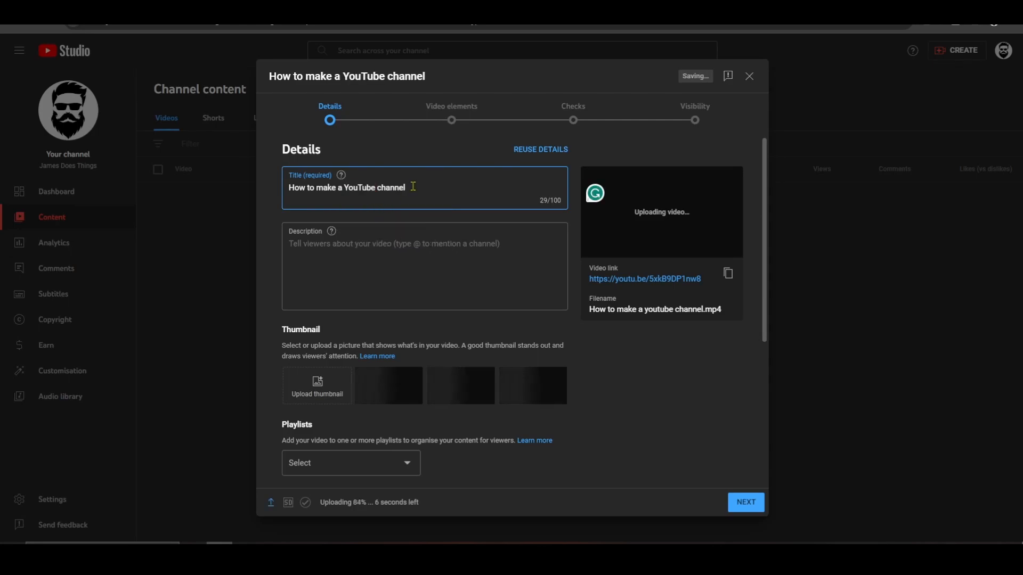
click(381, 188)
key(BackSpace)
text(C)
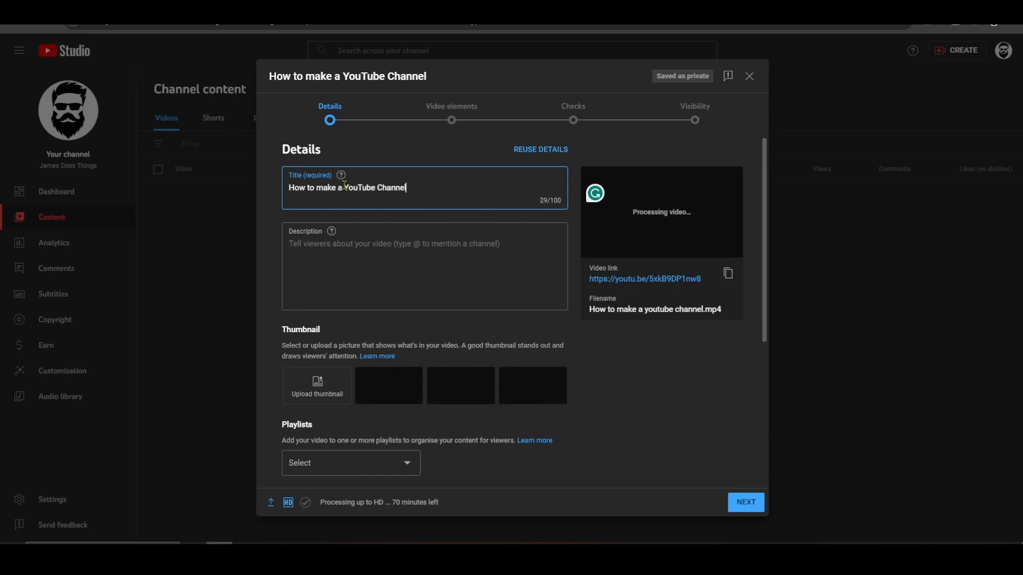
Extend the video title with "(FAST setup with Logo and Banner)"
text((FASTsetup with Lo)
text(go and Banner)
text())
click(411, 189)
text(FAST)
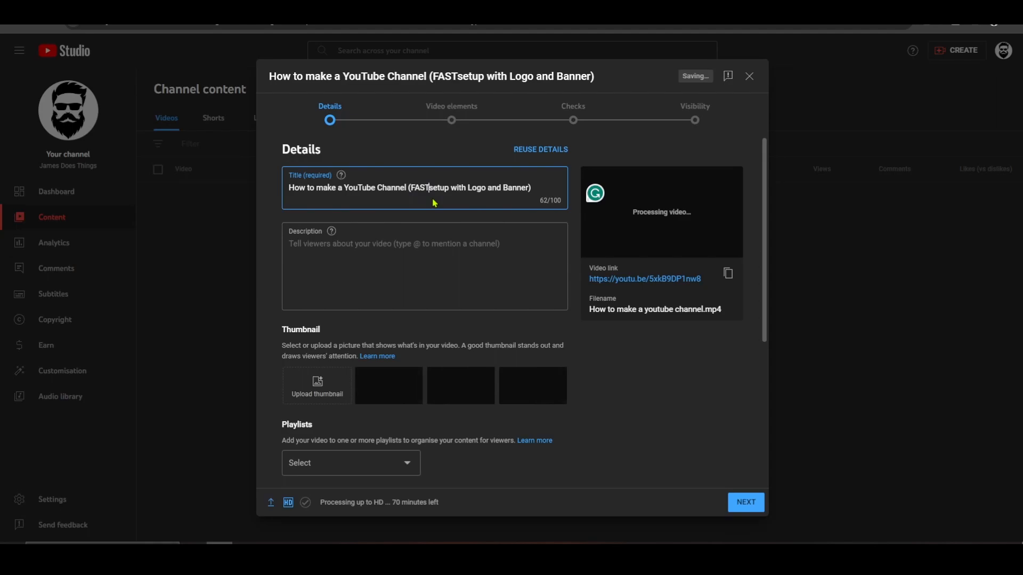
click(551, 189)
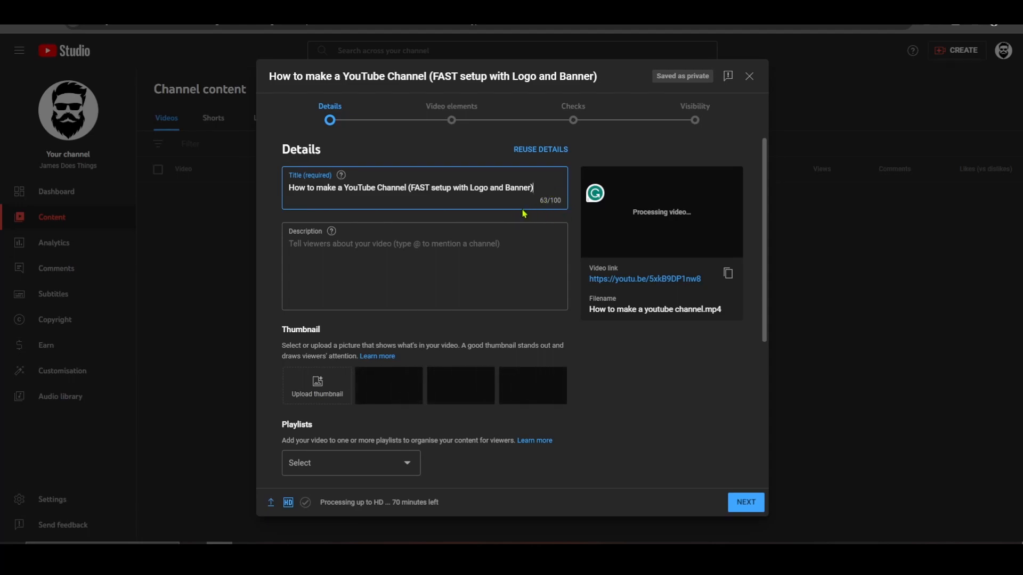
Fill in a description covering channel setup, the "?sub_confirmation=1" subscribe tip, an example channel URL and a request to like and subscribe
click(304, 247)
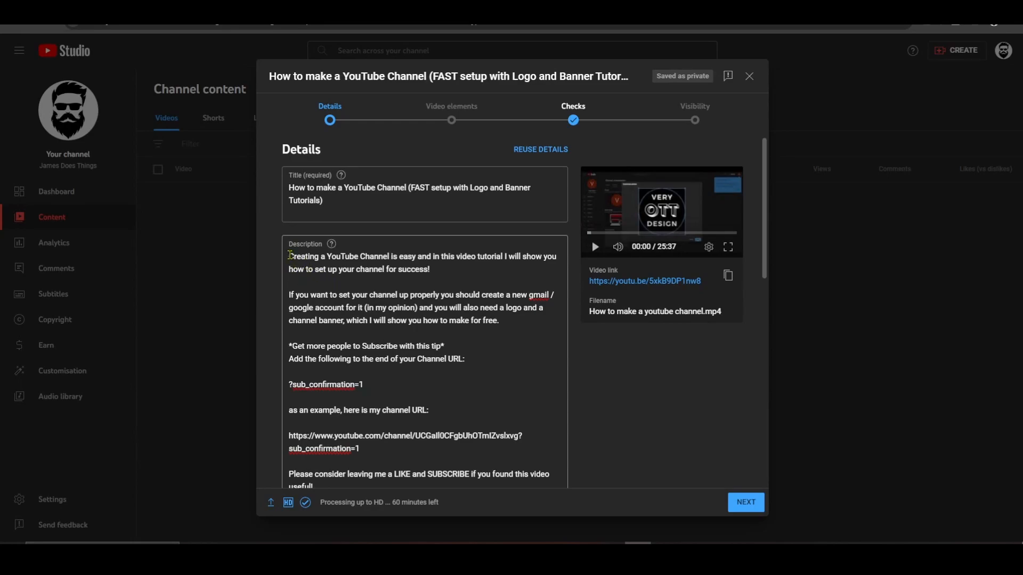
Review the description's opening sentences, the subscribe-link tip, the call to action and the closing note about Canva and Fiverr
drag(290, 256, 456, 271)
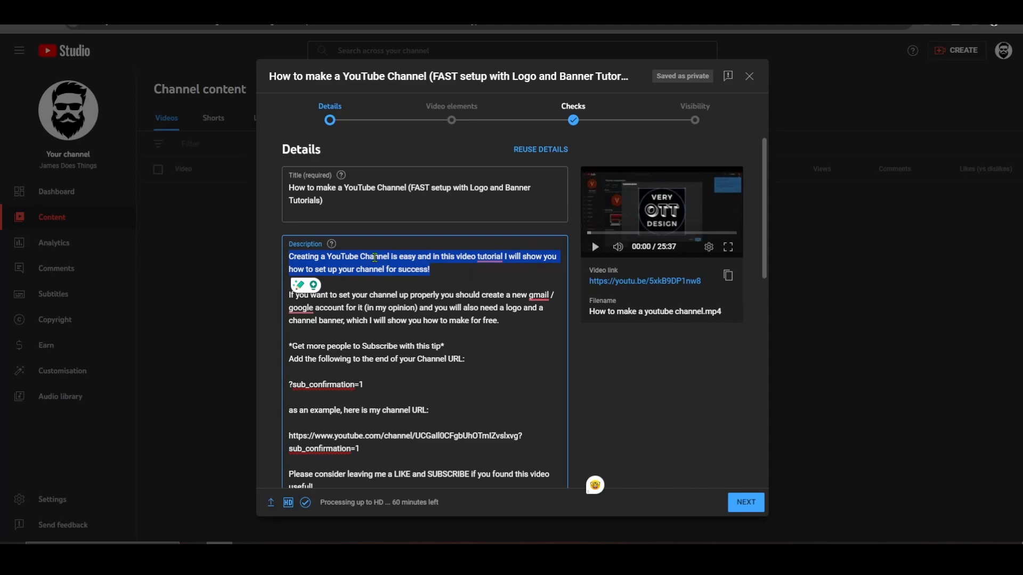
click(444, 266)
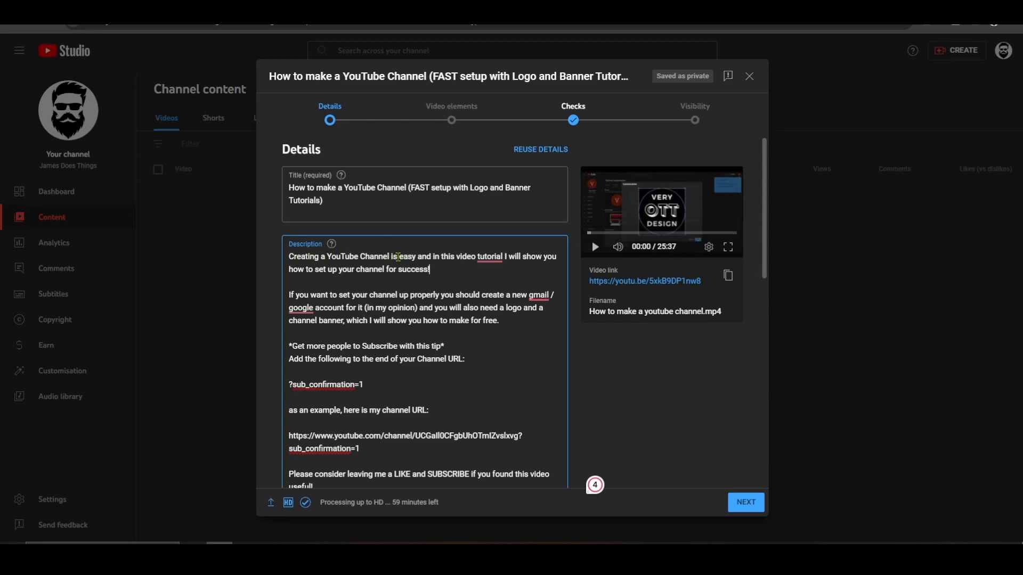
click(449, 295)
scroll(314, 290, down, 1)
scroll(309, 288, down, 1)
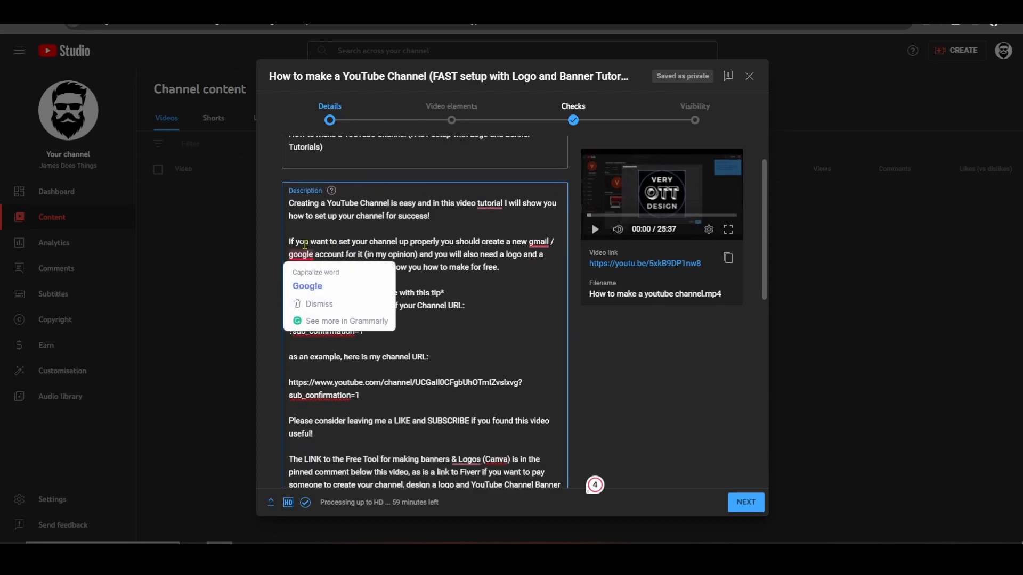
click(500, 282)
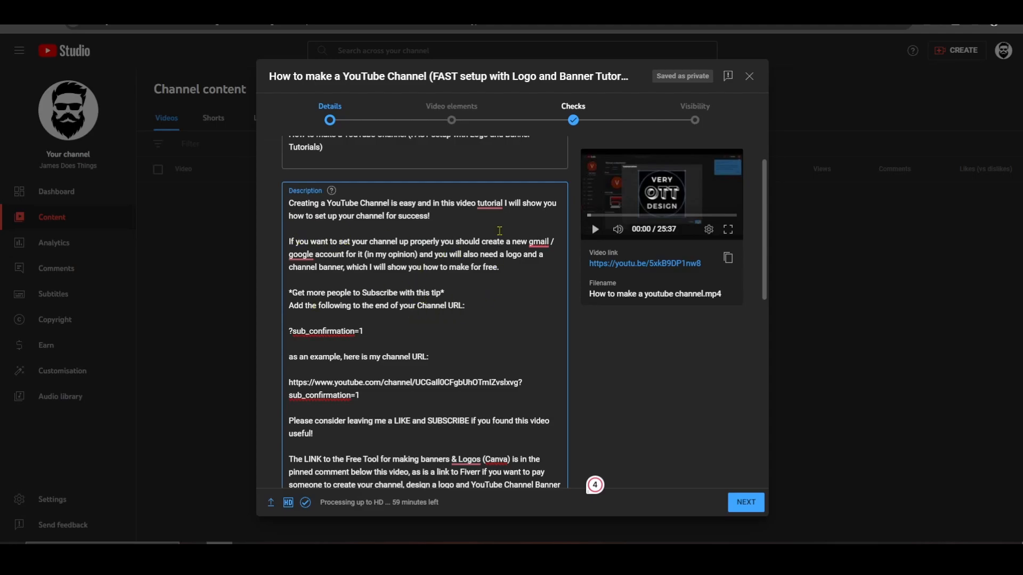
scroll(415, 235, down, 4)
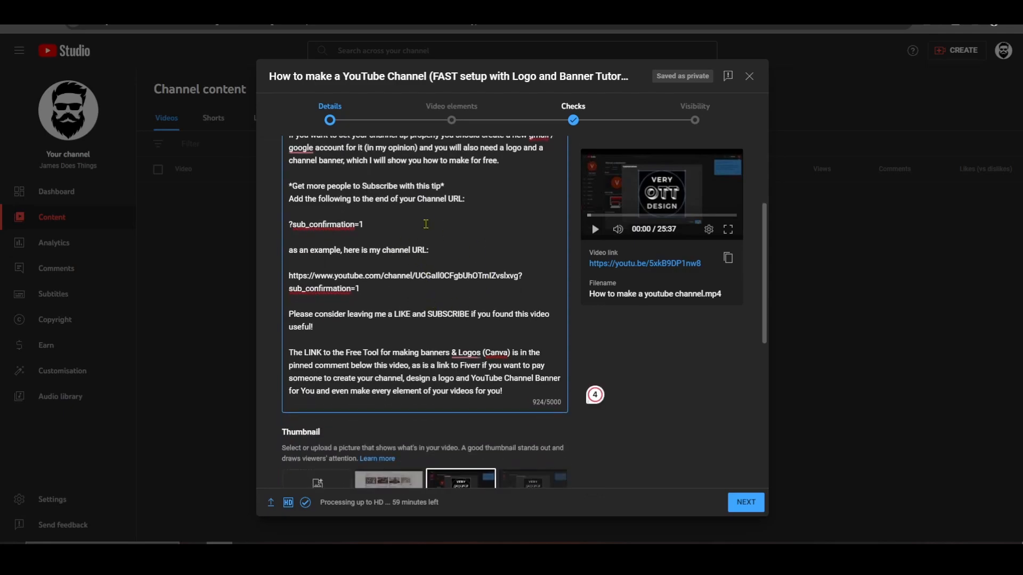
scroll(415, 234, up, 2)
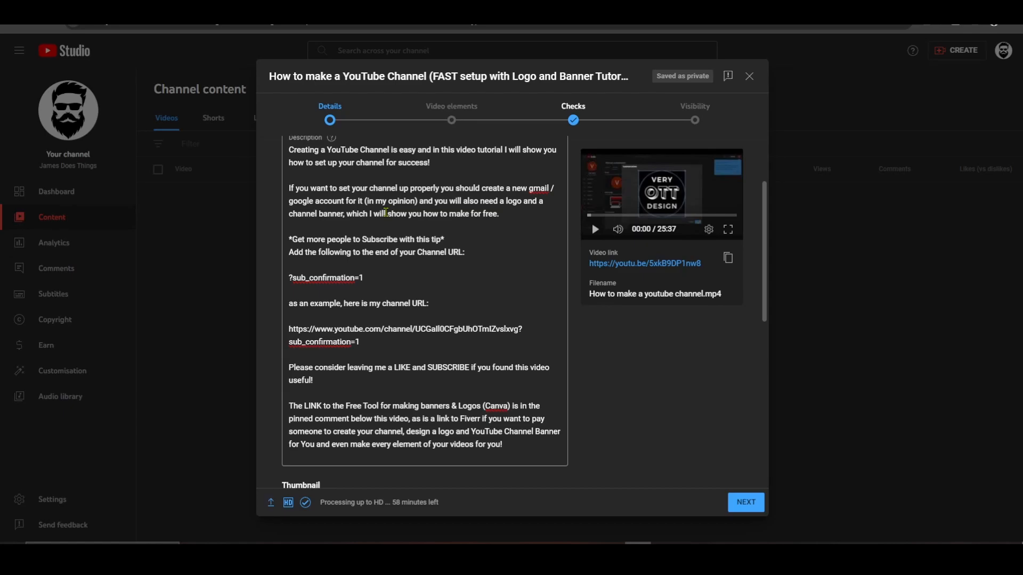
scroll(424, 283, up, 1)
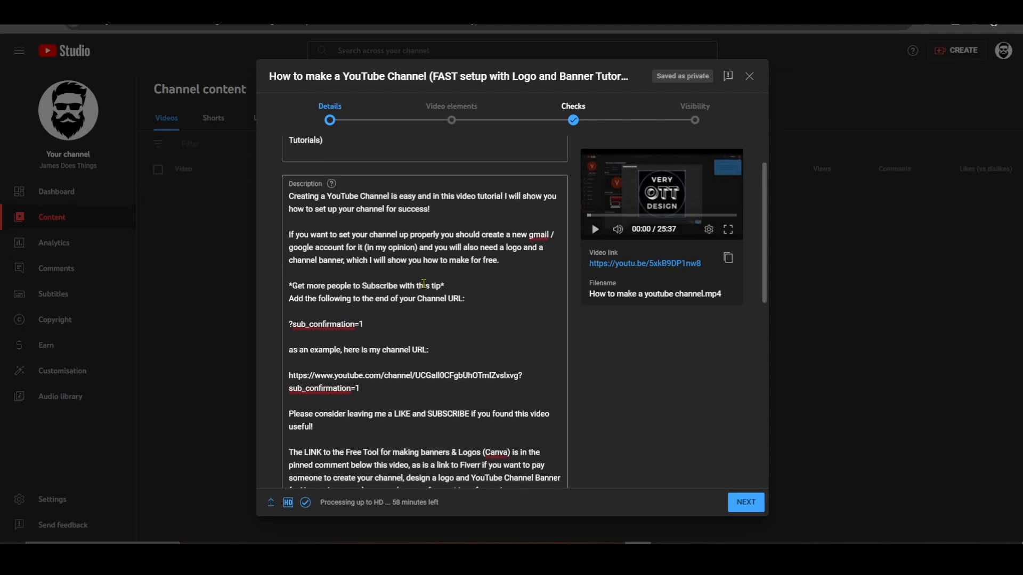
scroll(424, 283, down, 1)
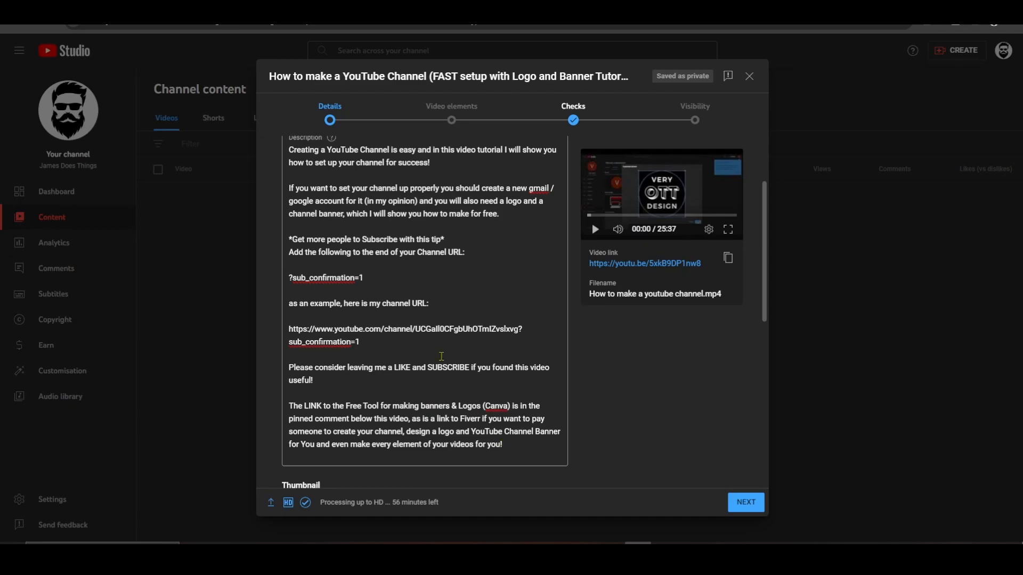
scroll(591, 375, down, 5)
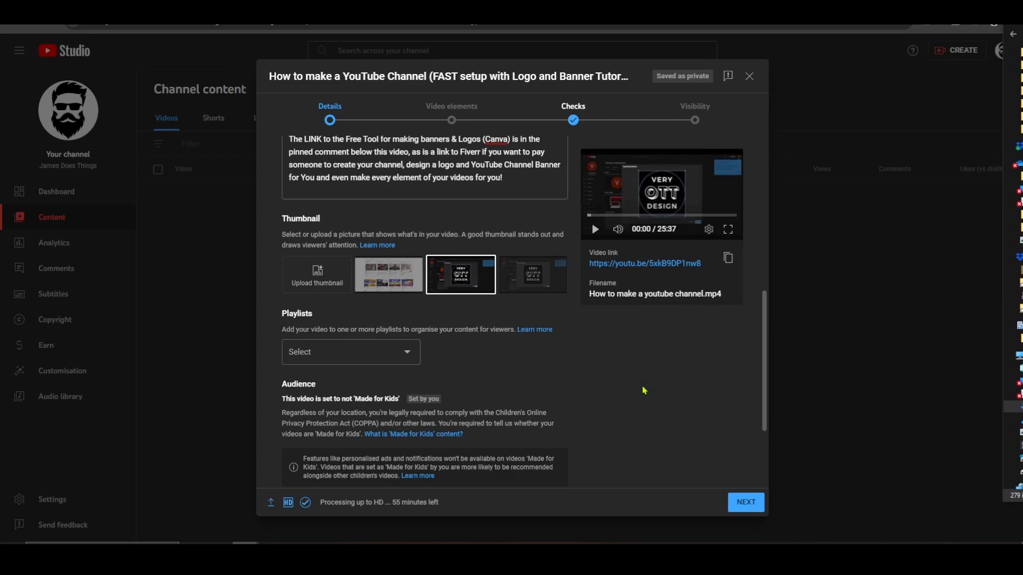
scroll(622, 400, up, 2)
scroll(622, 400, up, 5)
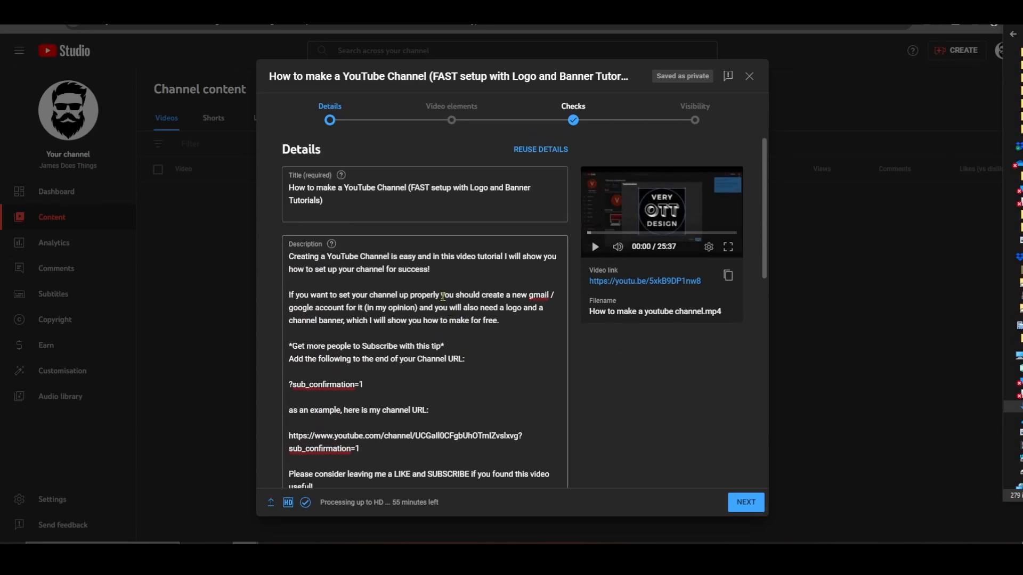
scroll(442, 288, down, 1)
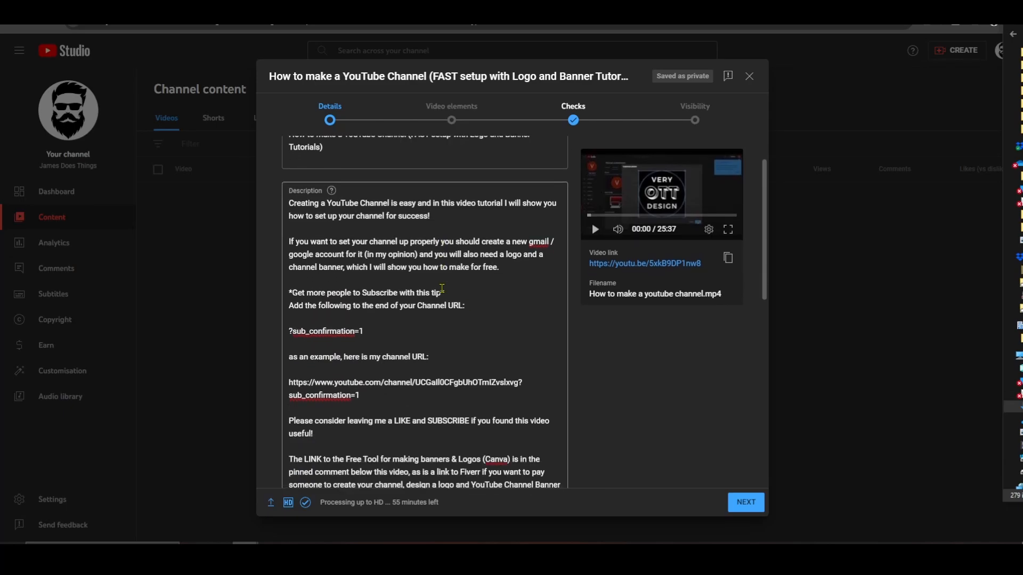
scroll(449, 318, up, 1)
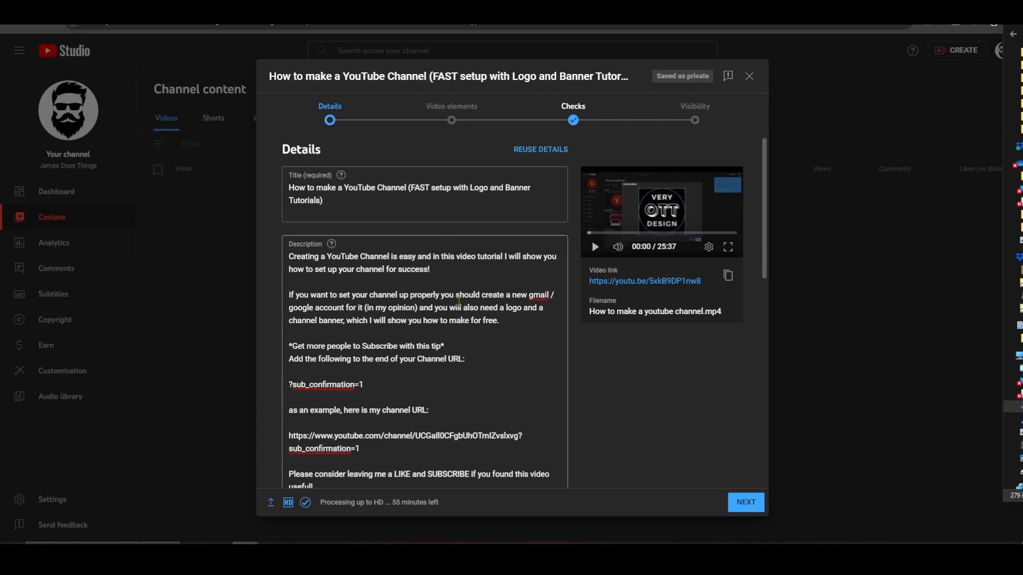
scroll(460, 340, down, 2)
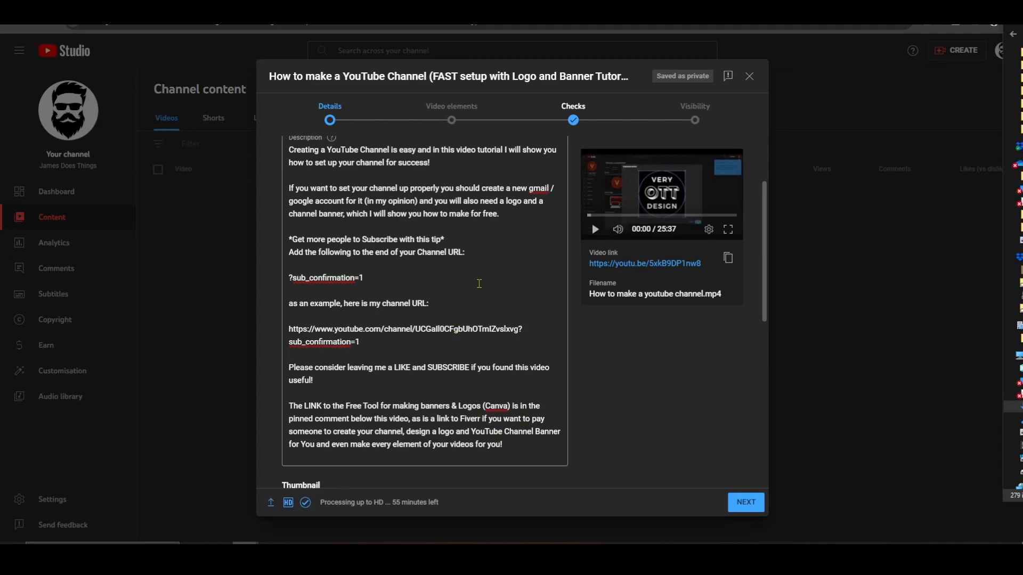
Add the custom "Setup +Logo +Banner" image as the video's thumbnail
scroll(479, 283, down, 2)
scroll(420, 322, up, 2)
scroll(420, 323, down, 3)
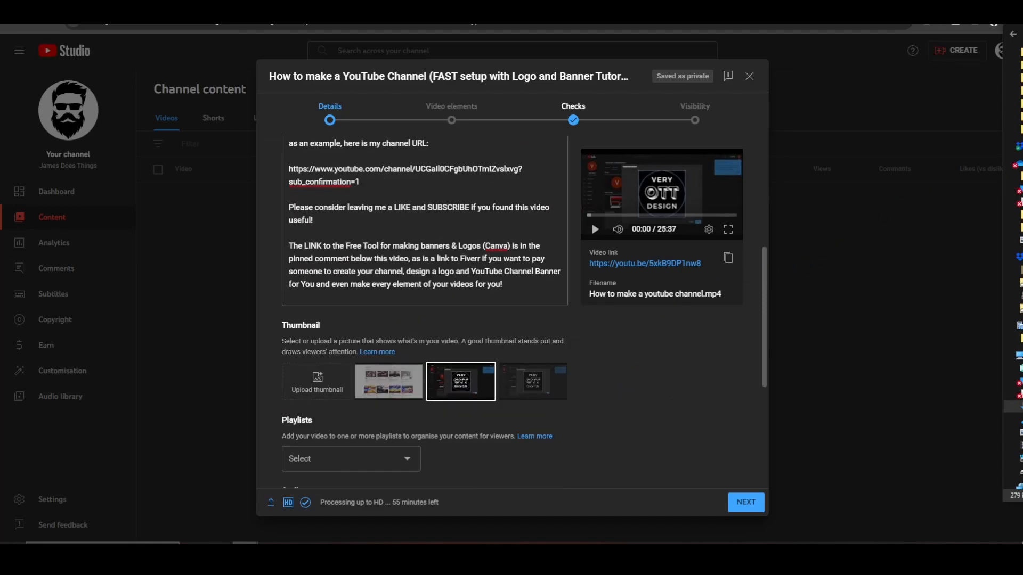
drag(763, 227, 318, 392)
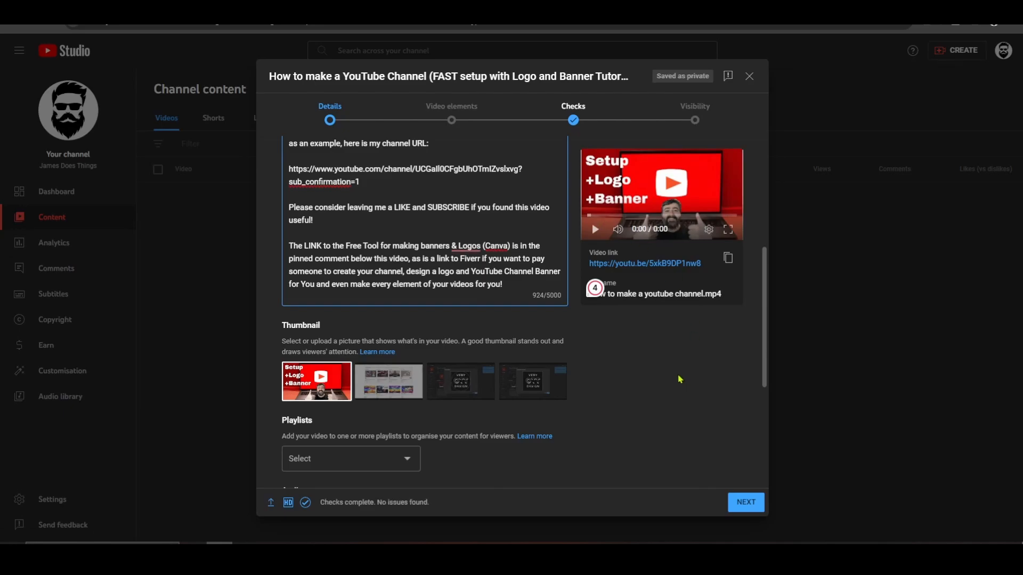
Copy the video link and, in Excel, paste it into cell E45 of the channel's video list
scroll(675, 373, down, 3)
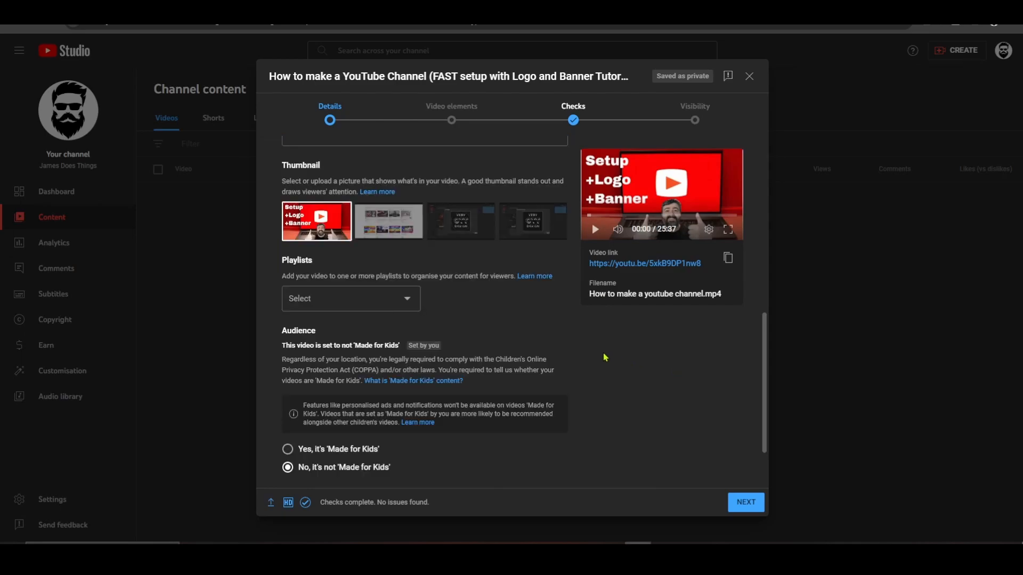
scroll(663, 359, up, 1)
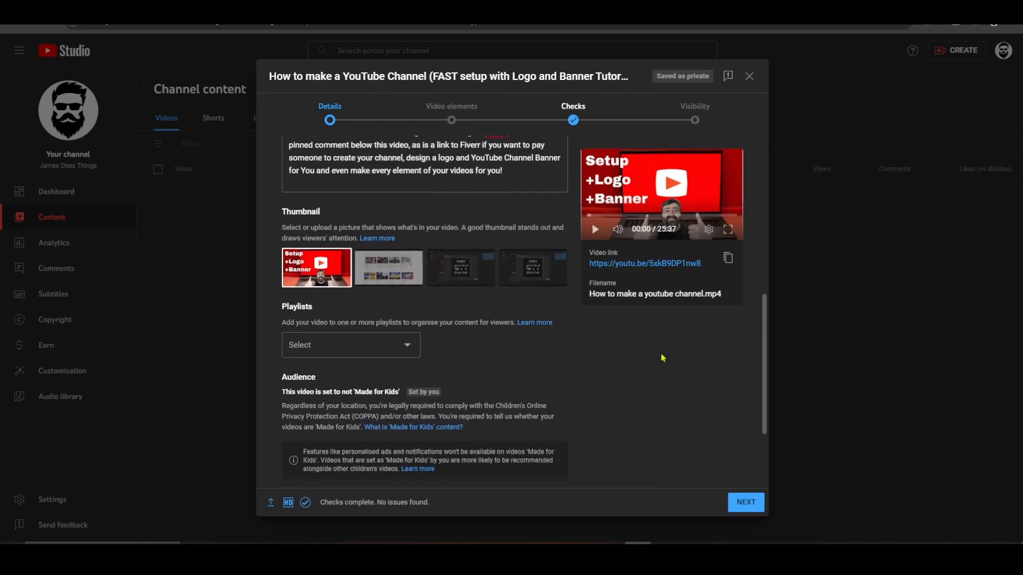
click(729, 260)
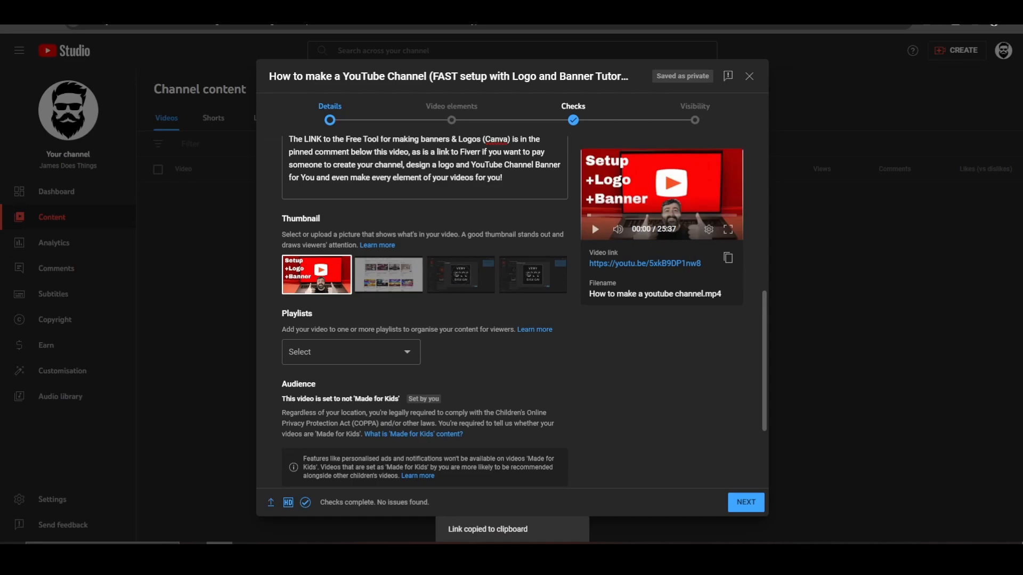
drag(1022, 64, 458, 25)
key(Right)
key(Right)
key(Right)
key(ctrl+v)
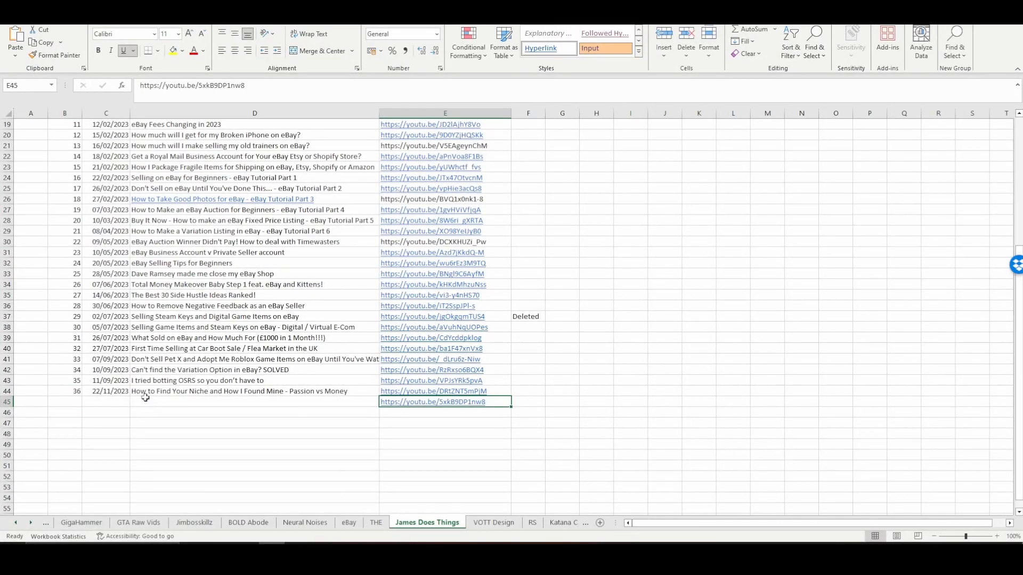
Enter 37 as the video number in cell B45 of the list and select the row's date cell
drag(458, 2, 783, 40)
click(560, 445)
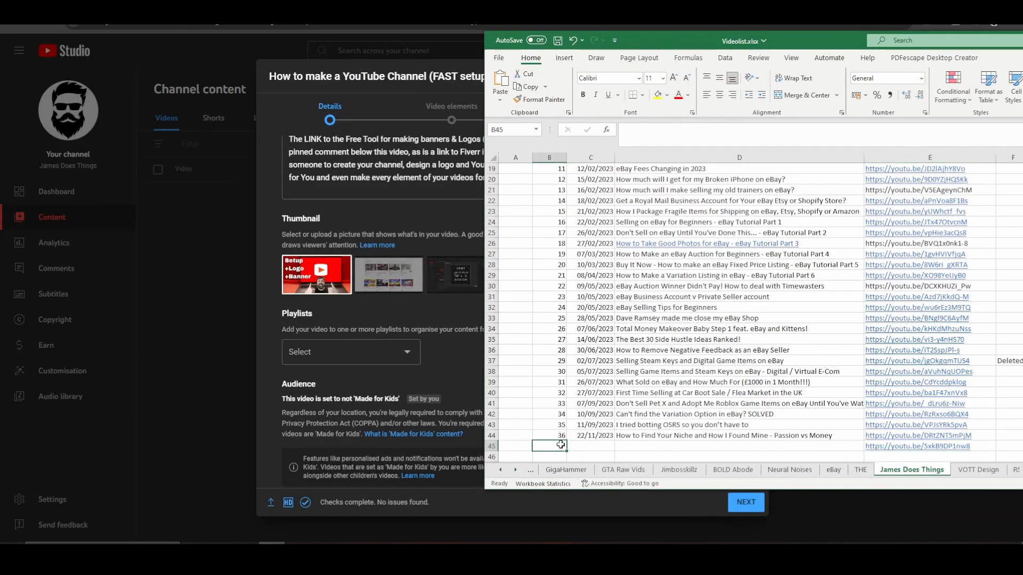
text(37)
key(Return)
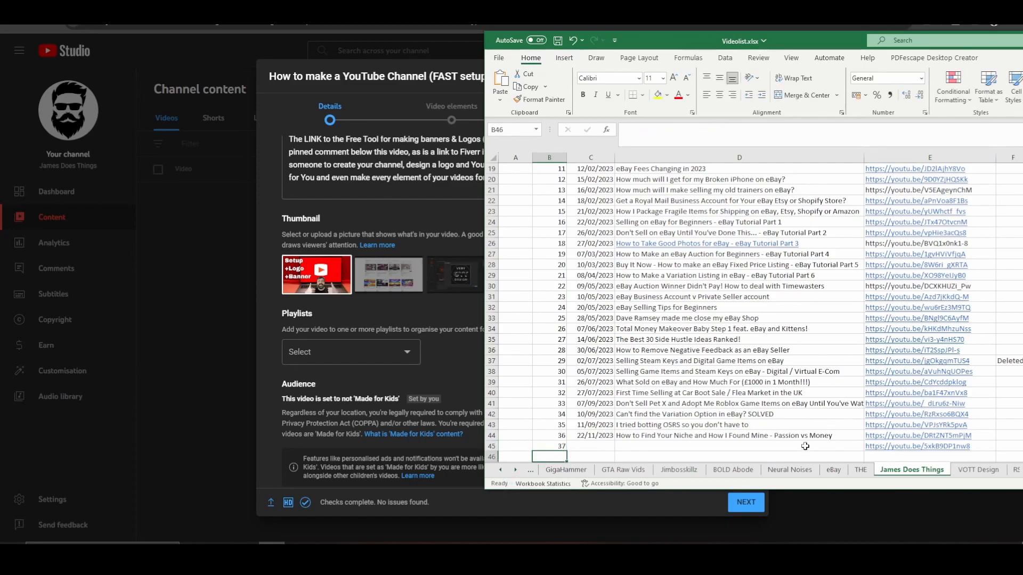
click(586, 446)
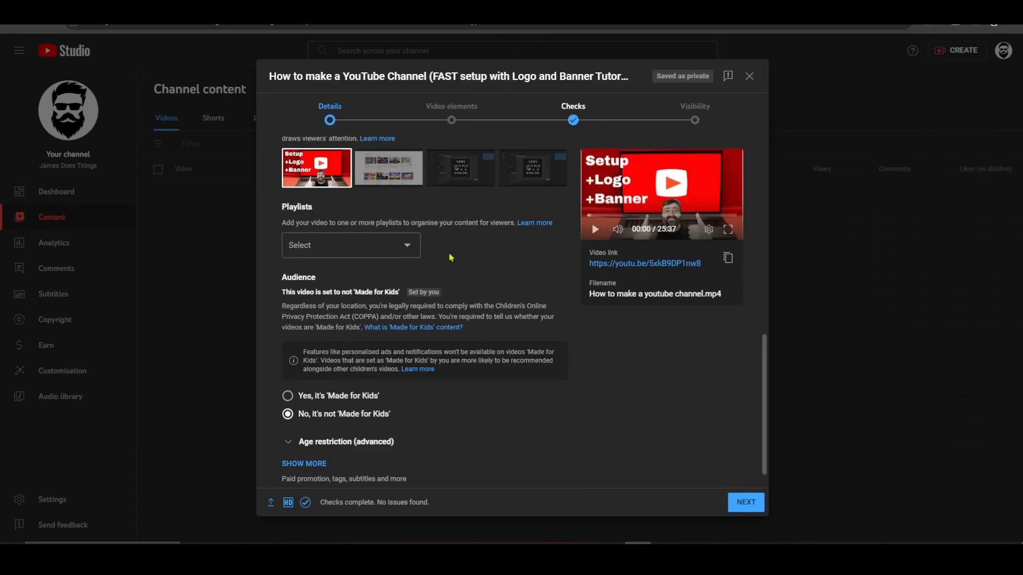
Start a new playlist for the video and title it "YouTube Tutorials"
click(408, 246)
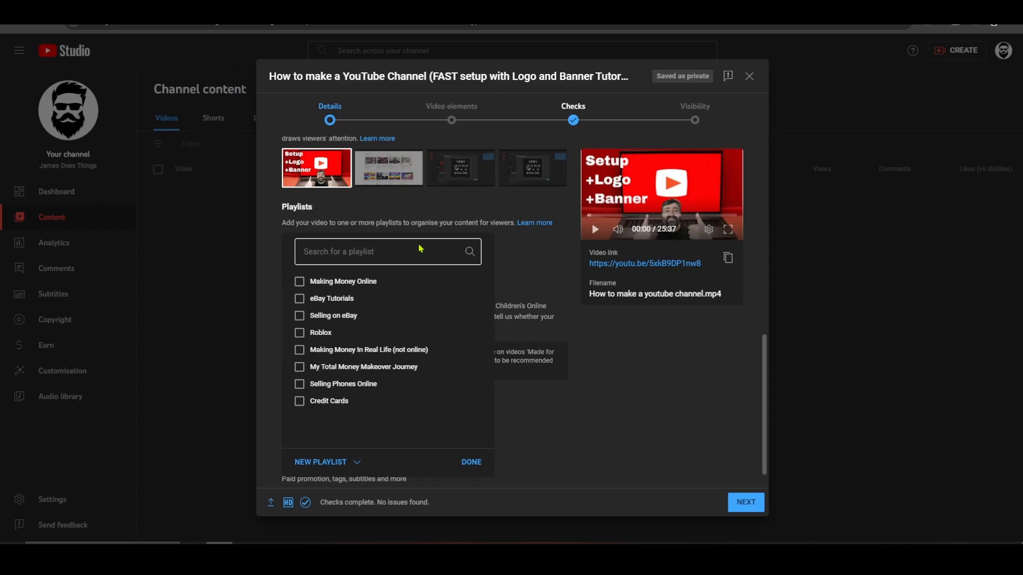
click(329, 466)
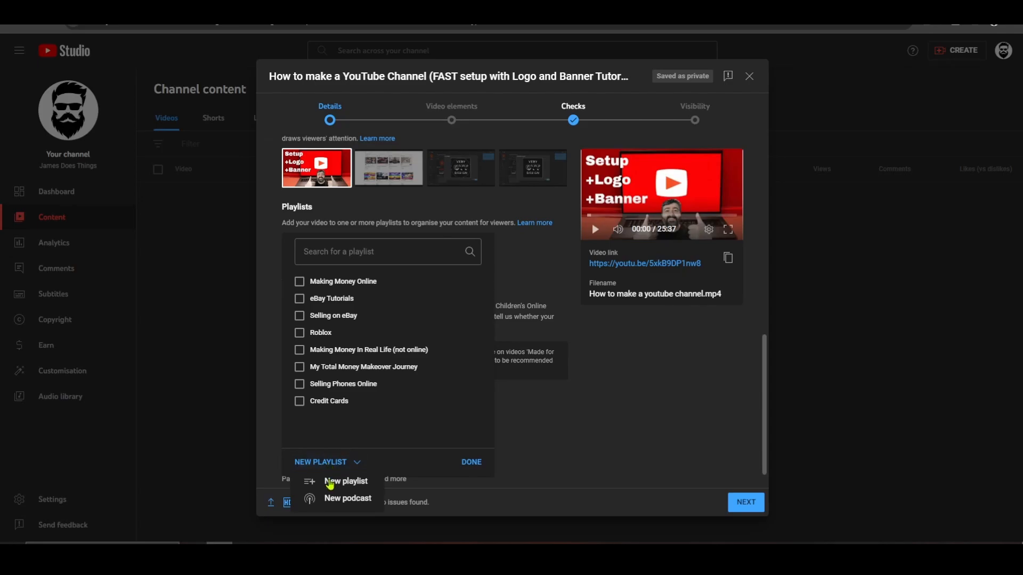
click(330, 483)
click(389, 222)
text(YouT)
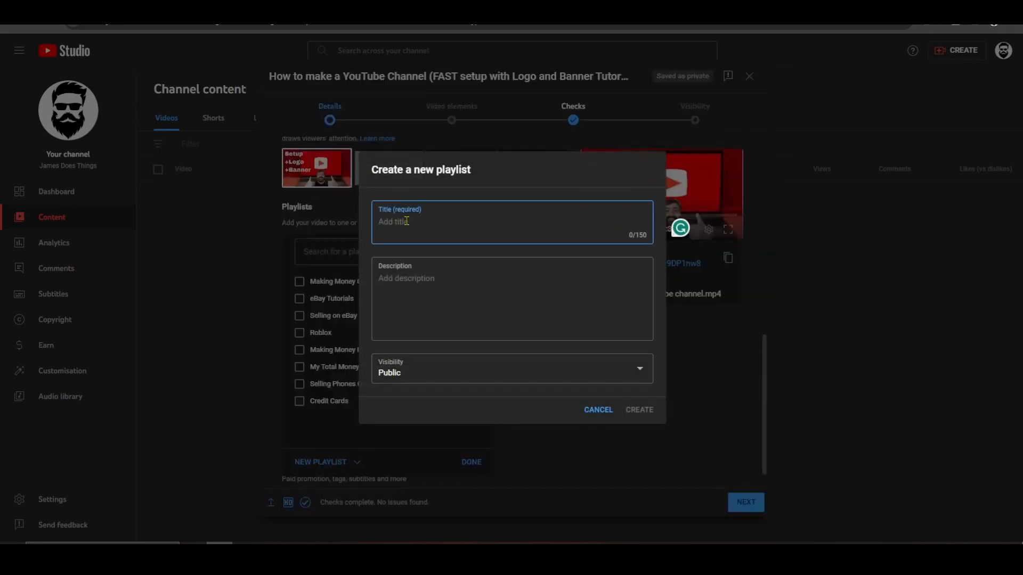
text(ube Tutorials)
Paste the playlist description about a series of tutorials on making a channel from scratch, and correct the spelling to "YouTube"
key(Tab)
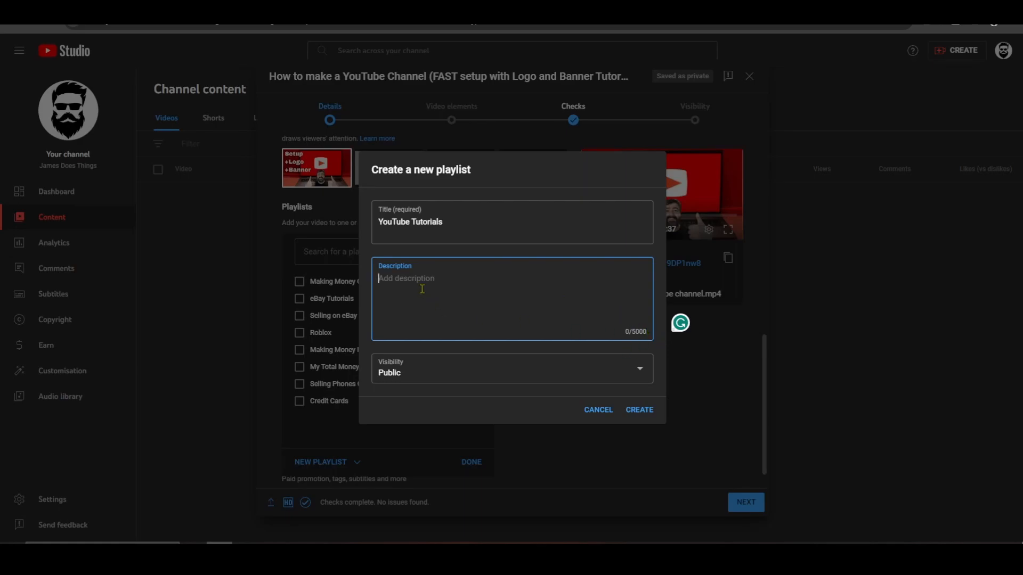
key(ctrl+v)
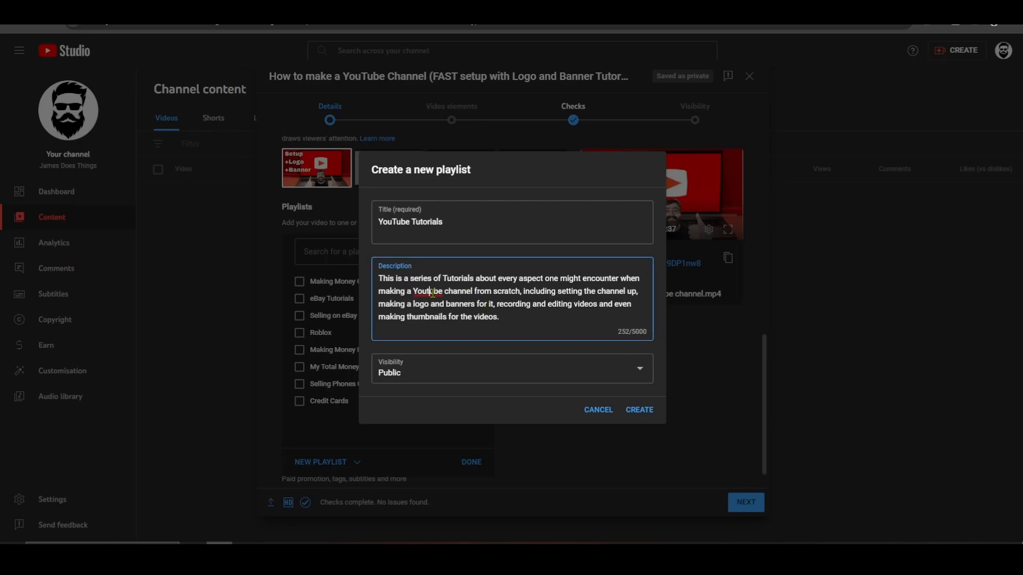
key(BackSpace)
text(T)
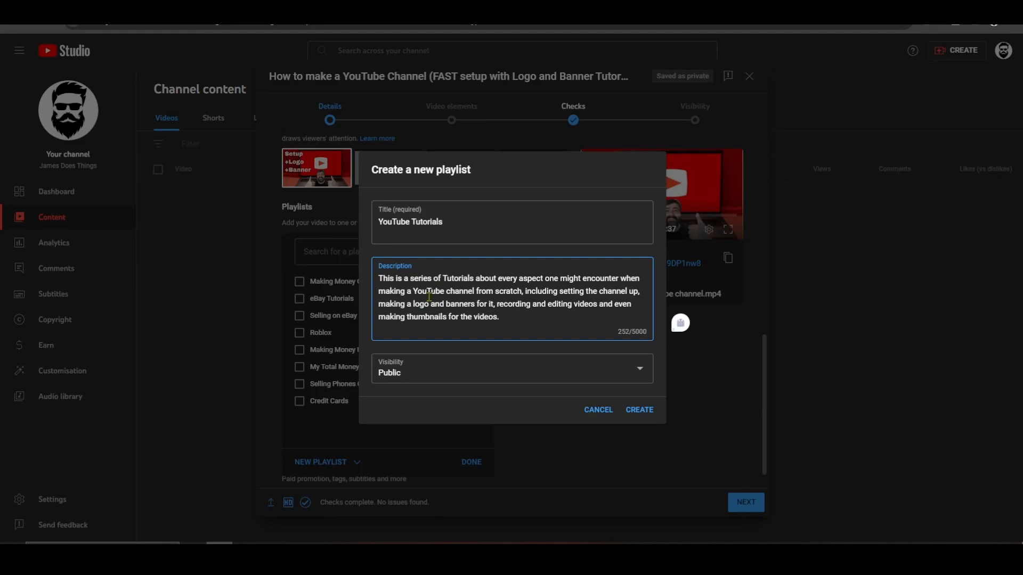
click(509, 317)
Create the playlist with Public visibility and assign the video to it
click(554, 381)
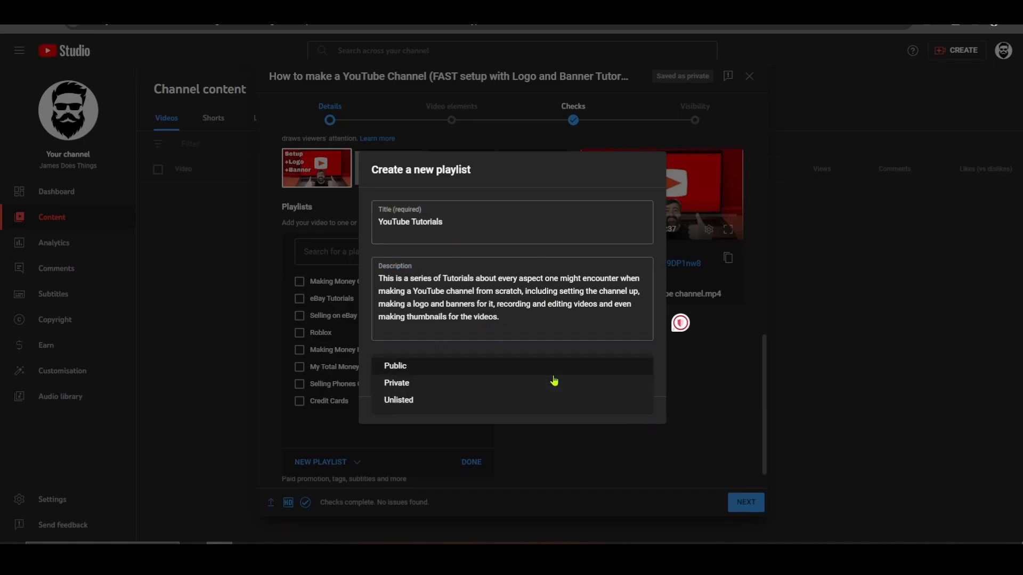
click(520, 361)
click(645, 412)
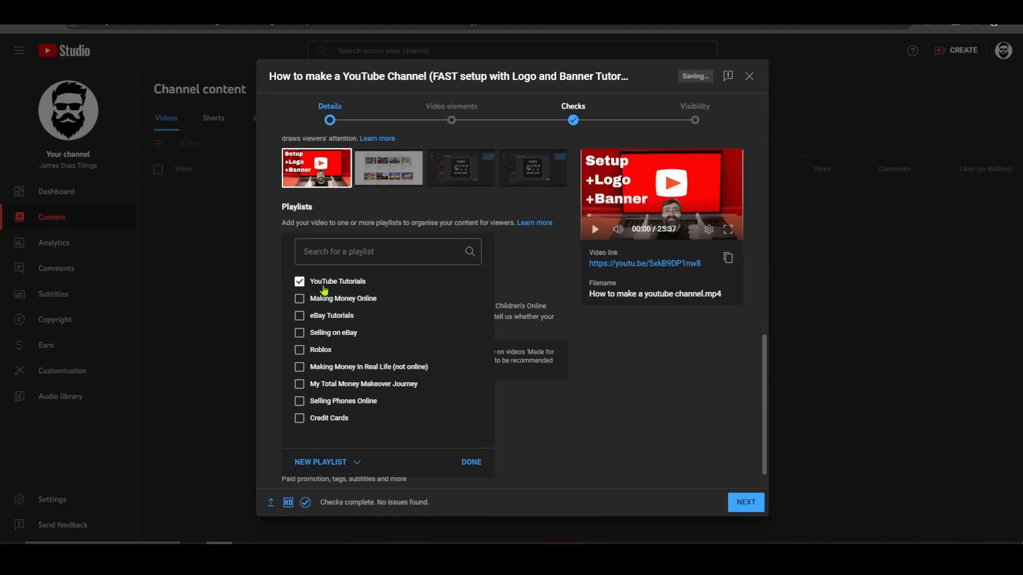
click(473, 462)
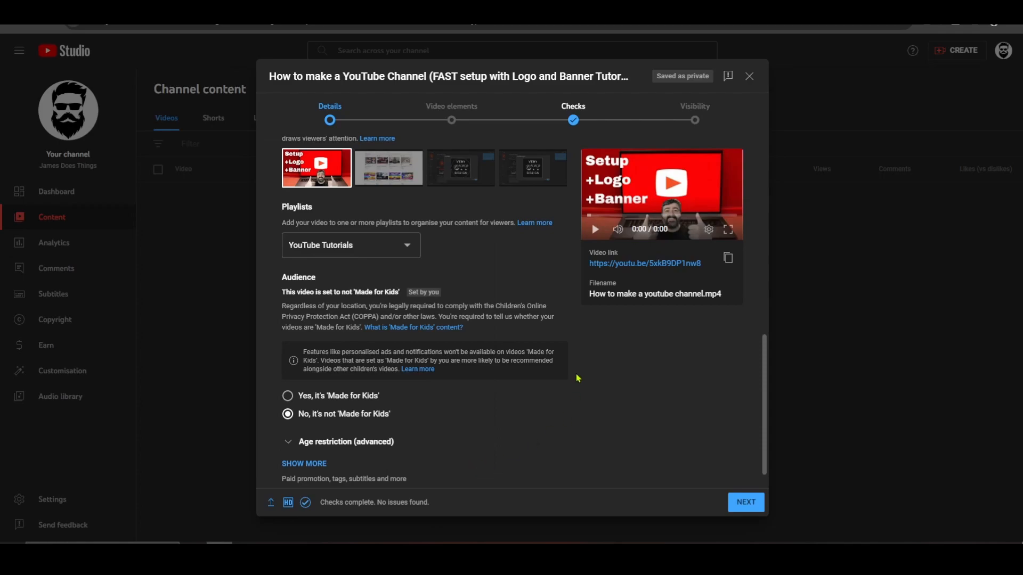
Expand the age restriction options and the additional video details below them
scroll(582, 347, down, 1)
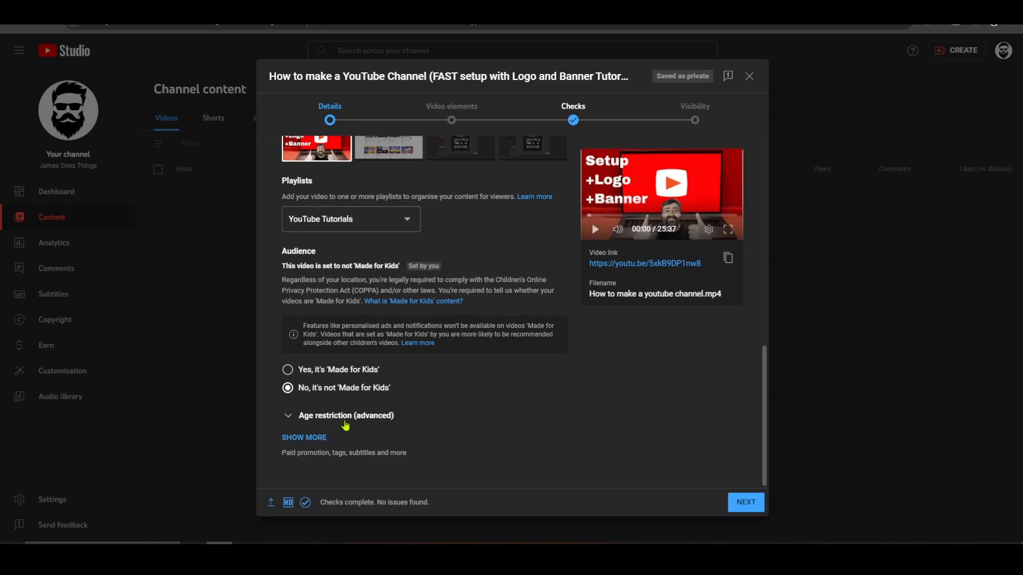
click(288, 418)
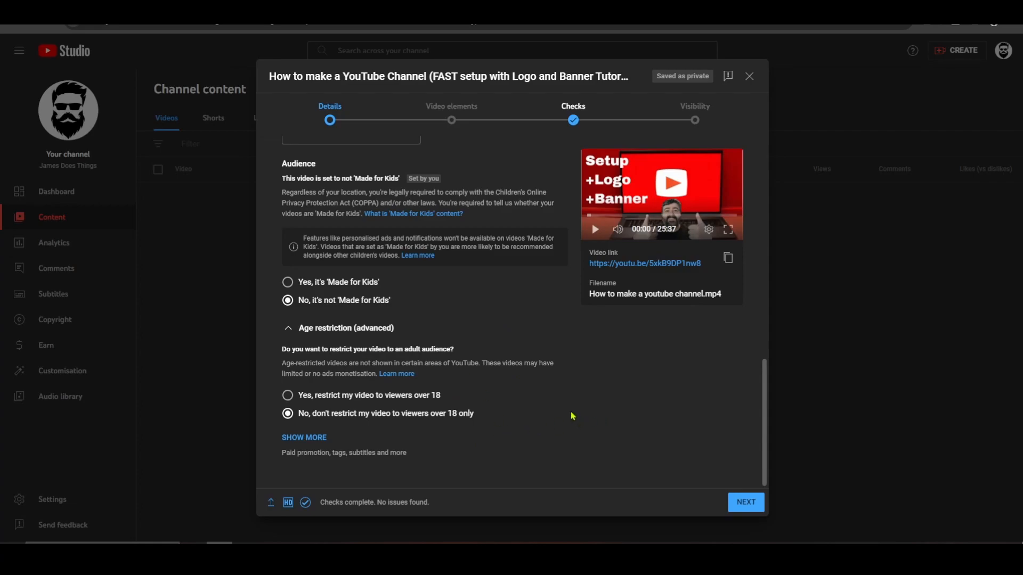
click(300, 440)
Examine the paid promotion, automatic chapters, featured places and automatic concepts settings
scroll(599, 414, down, 5)
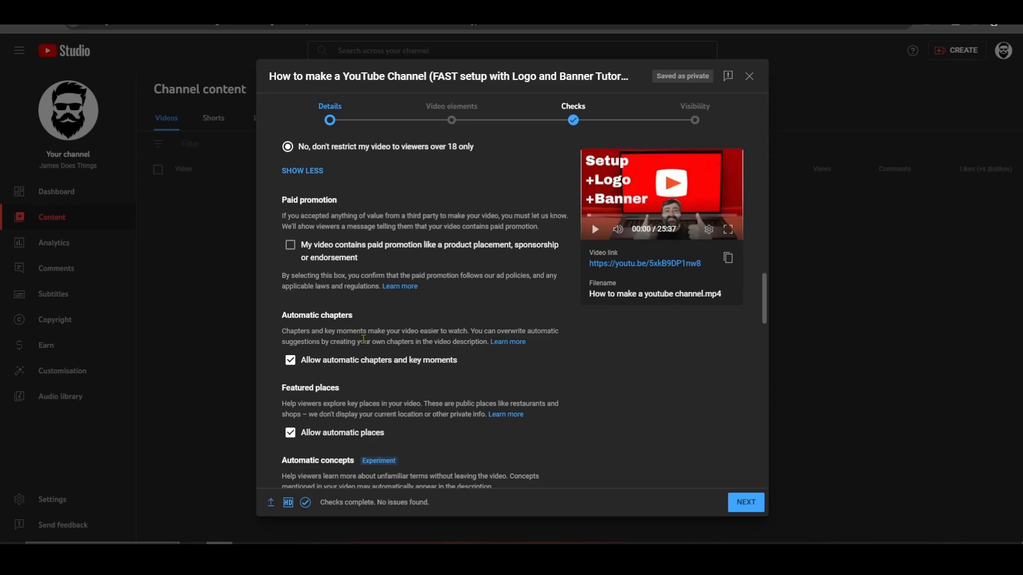
scroll(441, 287, down, 3)
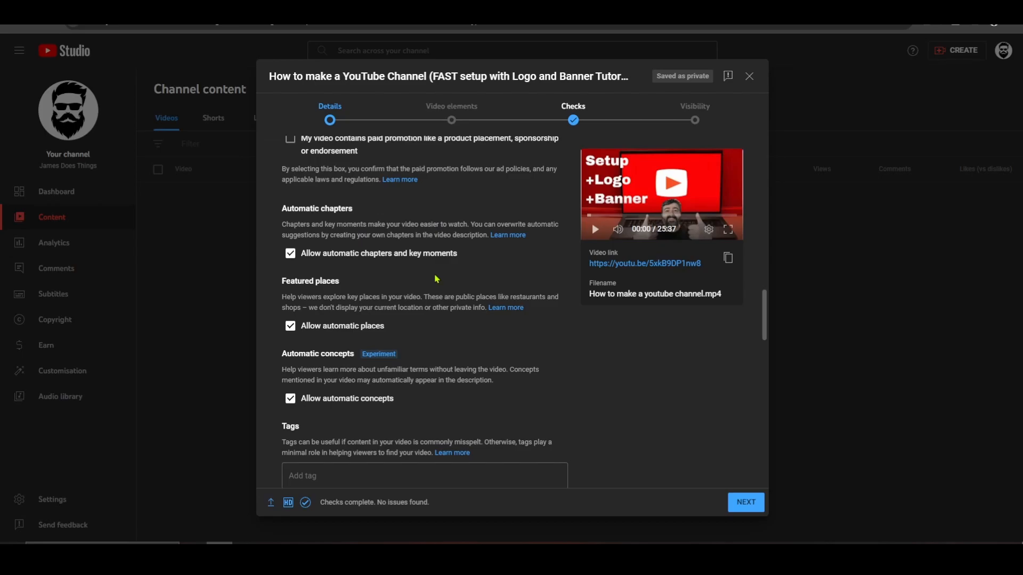
scroll(437, 279, down, 1)
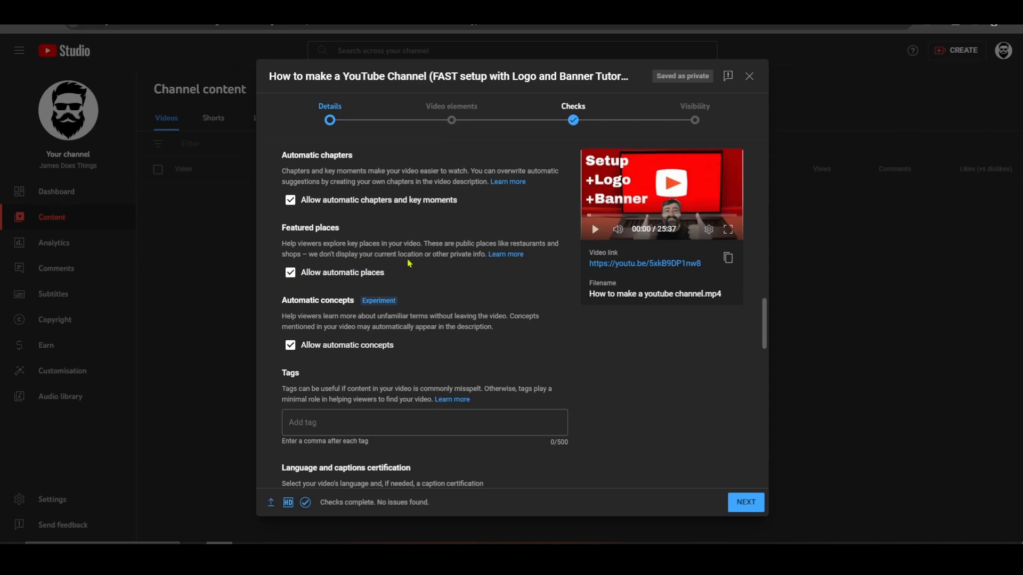
scroll(464, 266, down, 1)
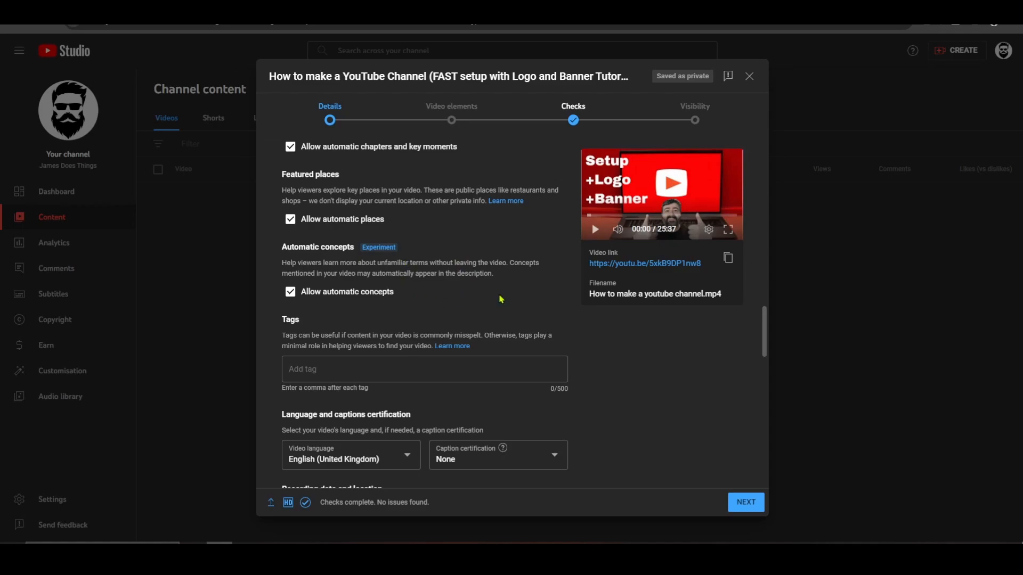
scroll(522, 283, down, 1)
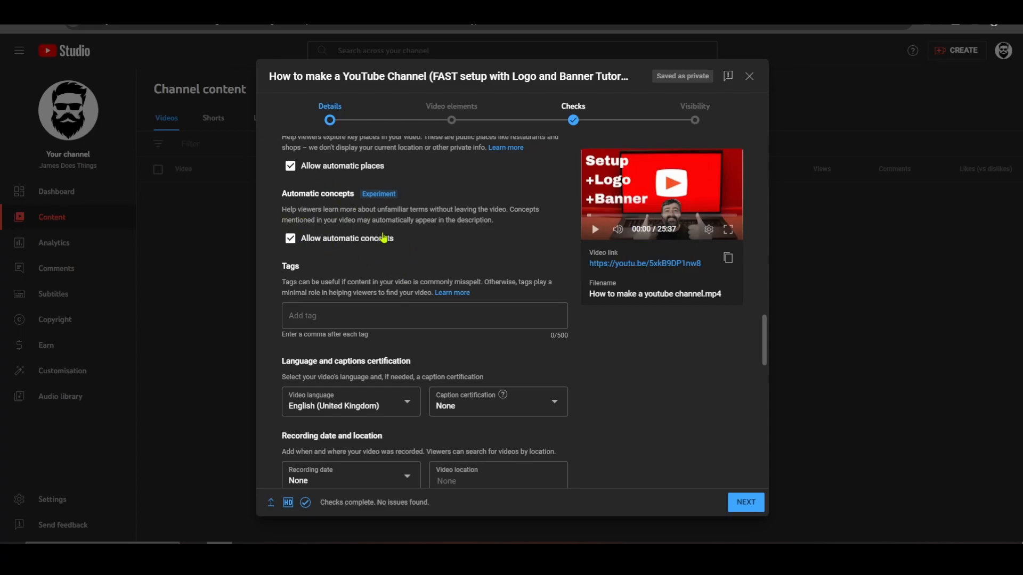
scroll(506, 281, up, 2)
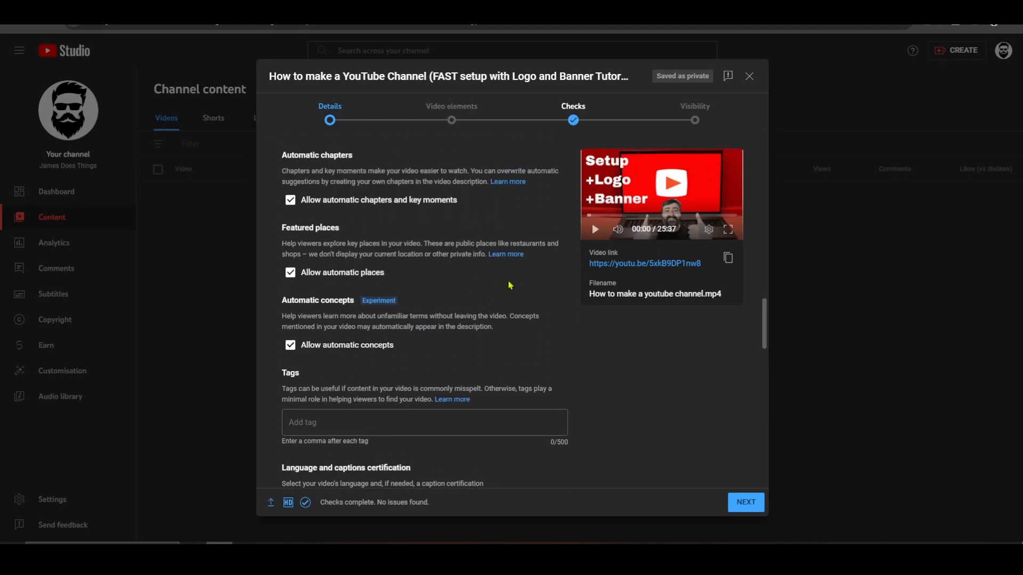
scroll(527, 314, down, 1)
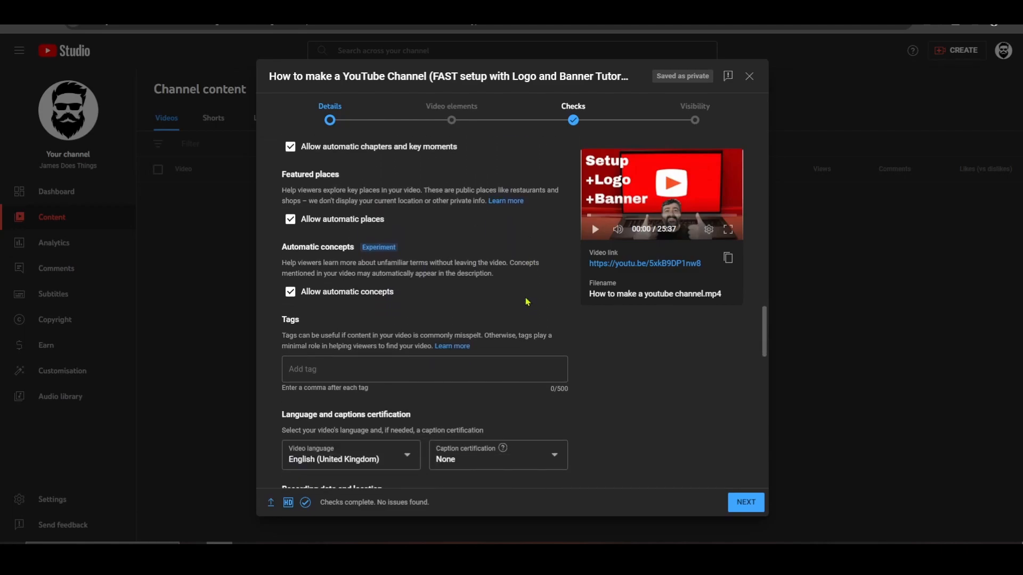
Add comma-separated video tags such as "Create a youtube channel", "make youtube banner", "logo for youtube channel" and "how to start a youtube channel"
scroll(526, 302, down, 1)
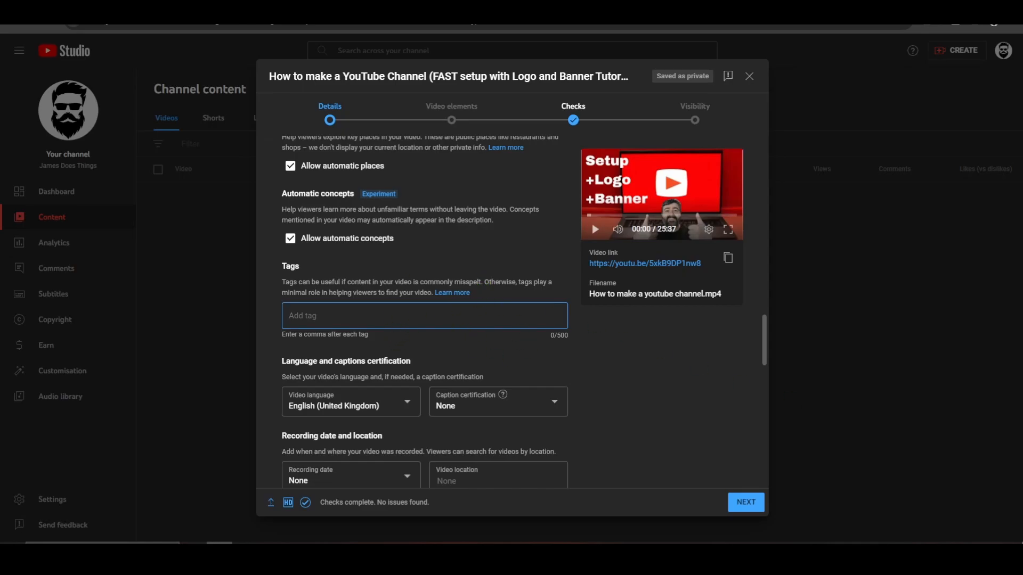
text(Create a youtube channel, make a youtube channel, set up a youtube channel, youtube channel tutorial, youtube tutorial, make youtube banner, logo for youtube channel, how to set up a channel, make a yt channel, how to youtube, youtube how to, channel setup tutorial, difficult to set up youtube channel, you tube tutorial, start a youtube channel, mr beast, pewdiepie, start a gaming channel, how to start a youtube channel)
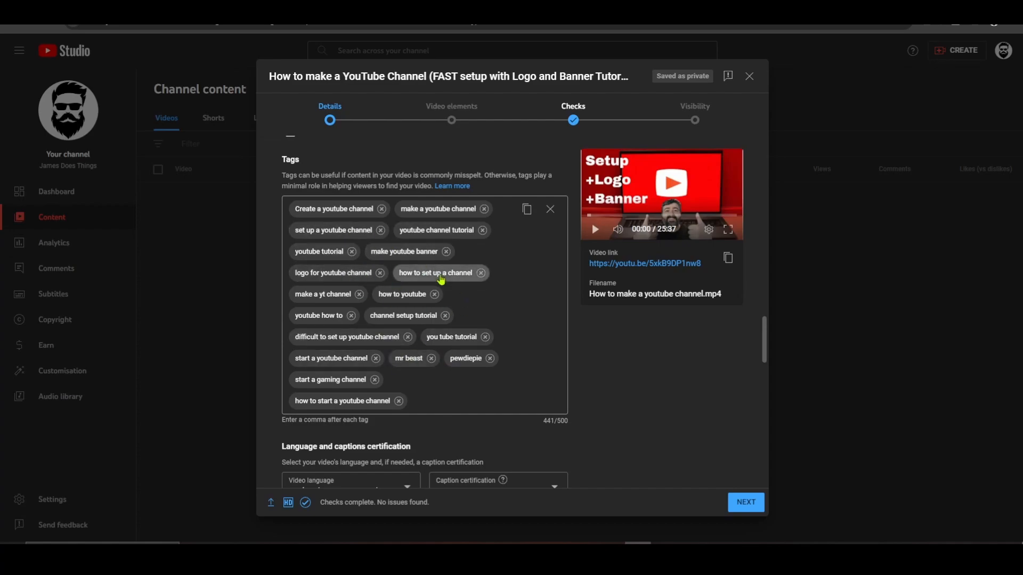
scroll(537, 322, down, 1)
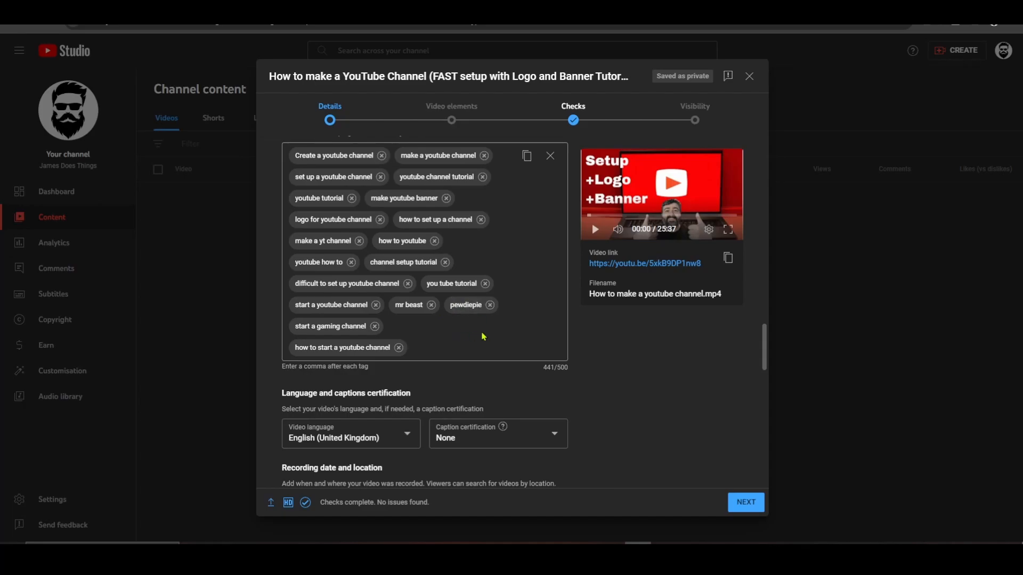
Set the caption certification to "This content has never aired on television in the US" and check its help note
scroll(470, 273, down, 3)
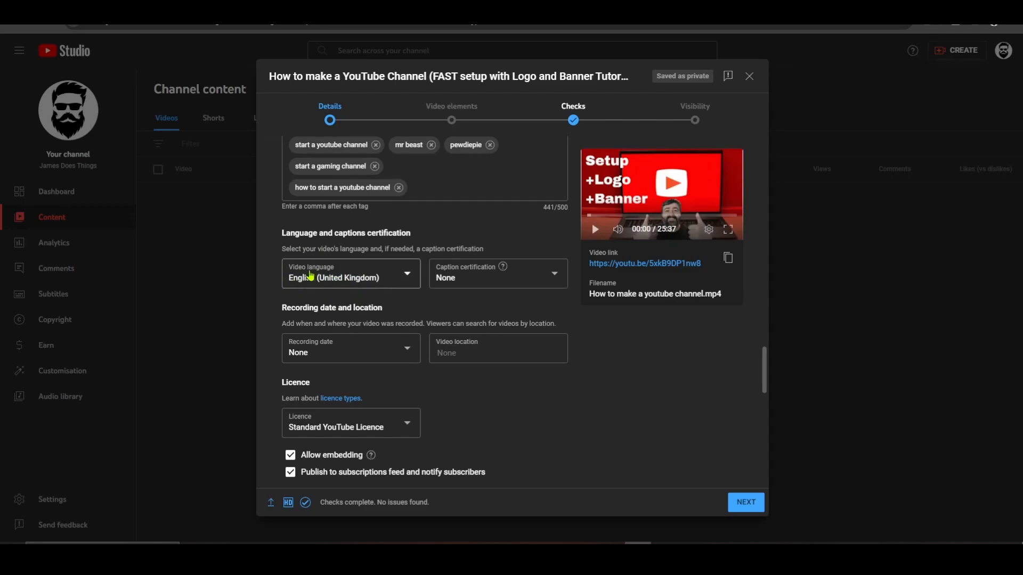
click(461, 285)
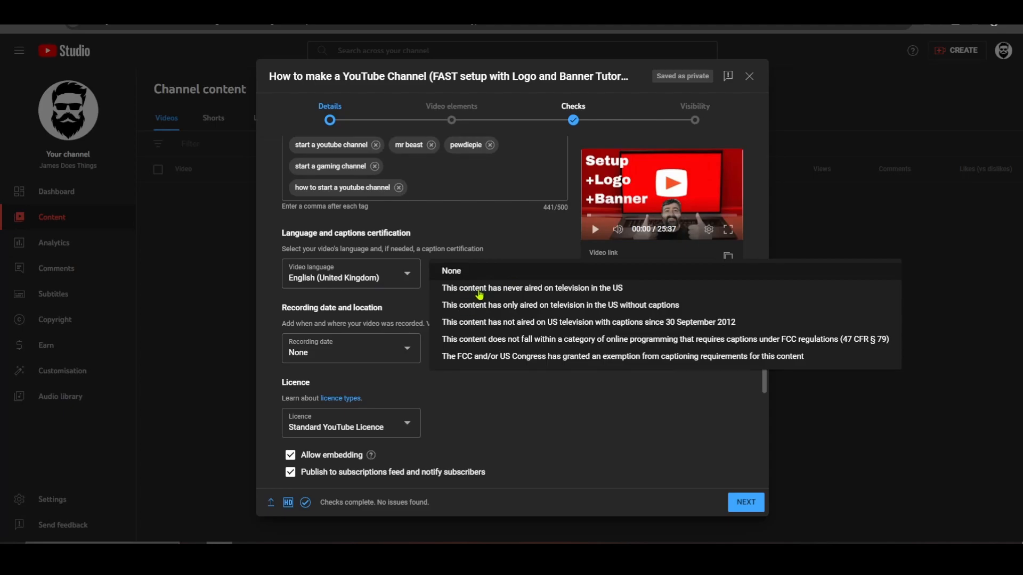
click(479, 294)
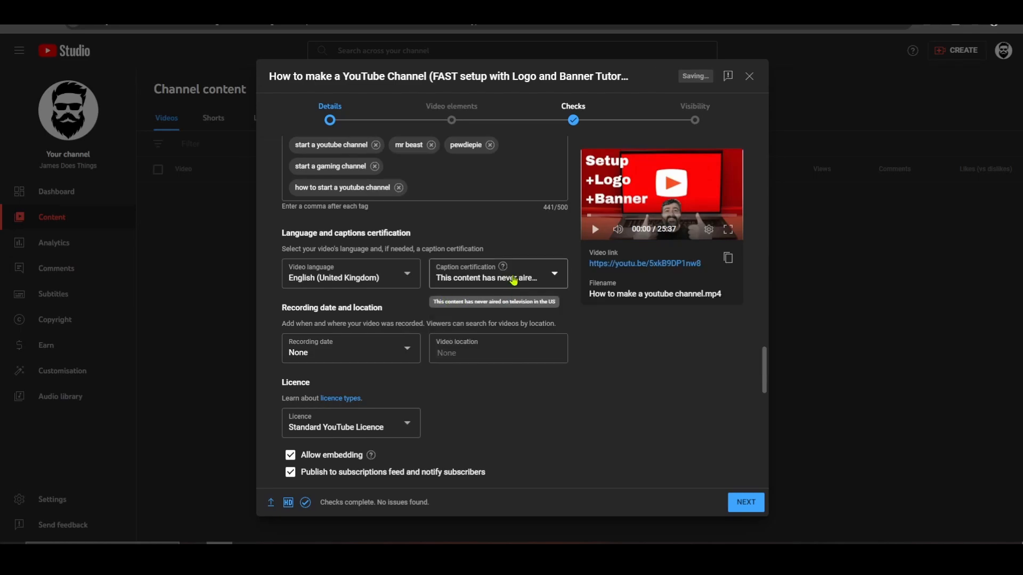
click(516, 277)
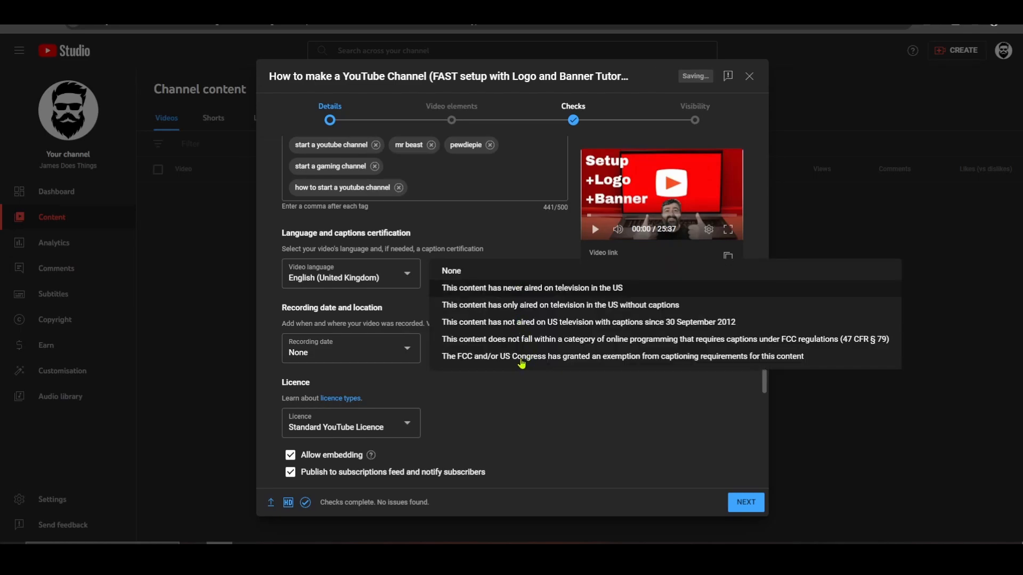
click(489, 288)
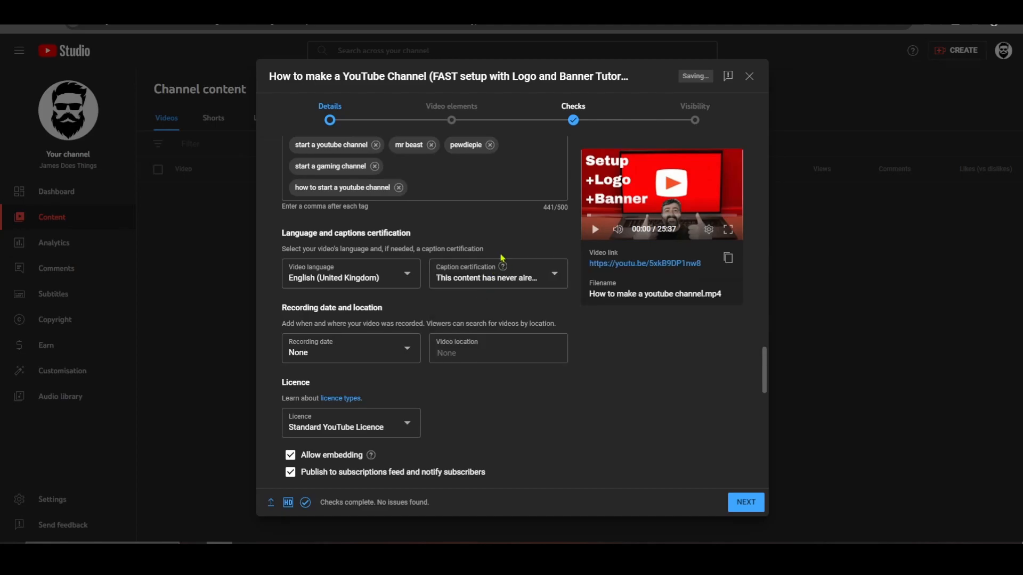
mouse_move(504, 268)
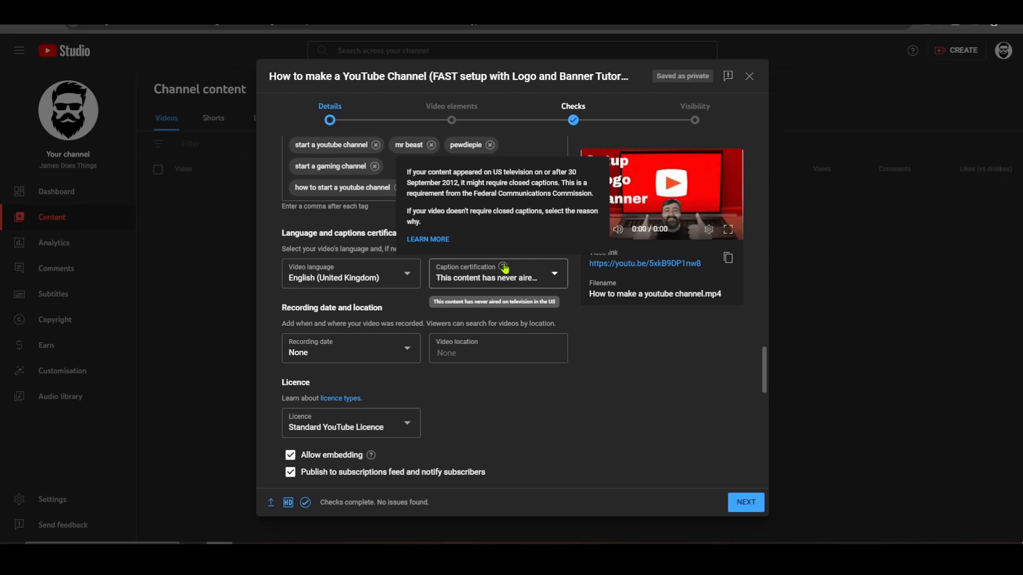
Set the video's recording date to 8 Dec 2023
click(394, 355)
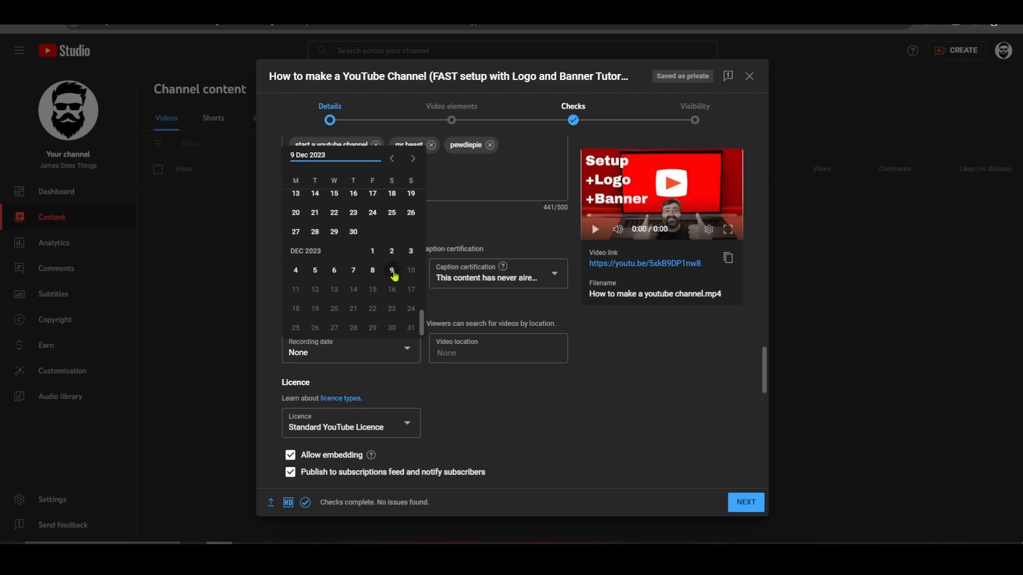
click(373, 271)
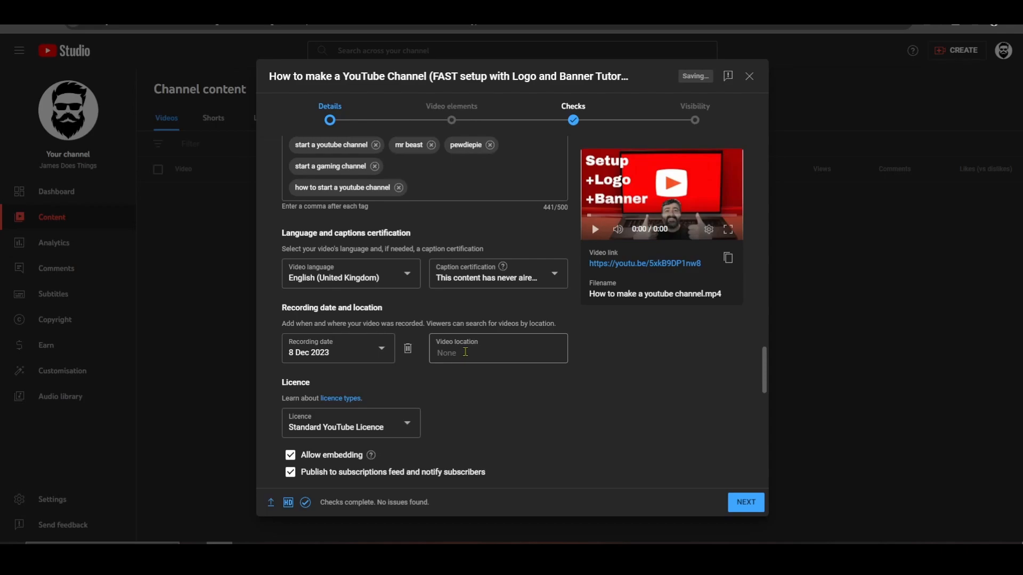
scroll(529, 385, down, 2)
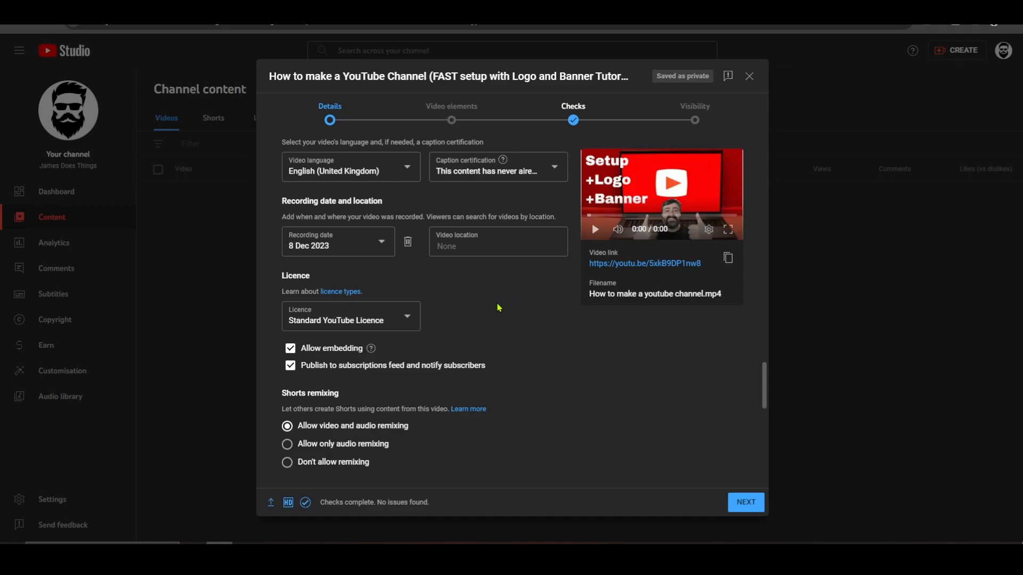
Check the licence choices, keep the Standard YouTube Licence, and look over the embedding, Shorts remixing and category settings
scroll(498, 308, down, 1)
scroll(498, 308, down, 1)
scroll(490, 308, up, 1)
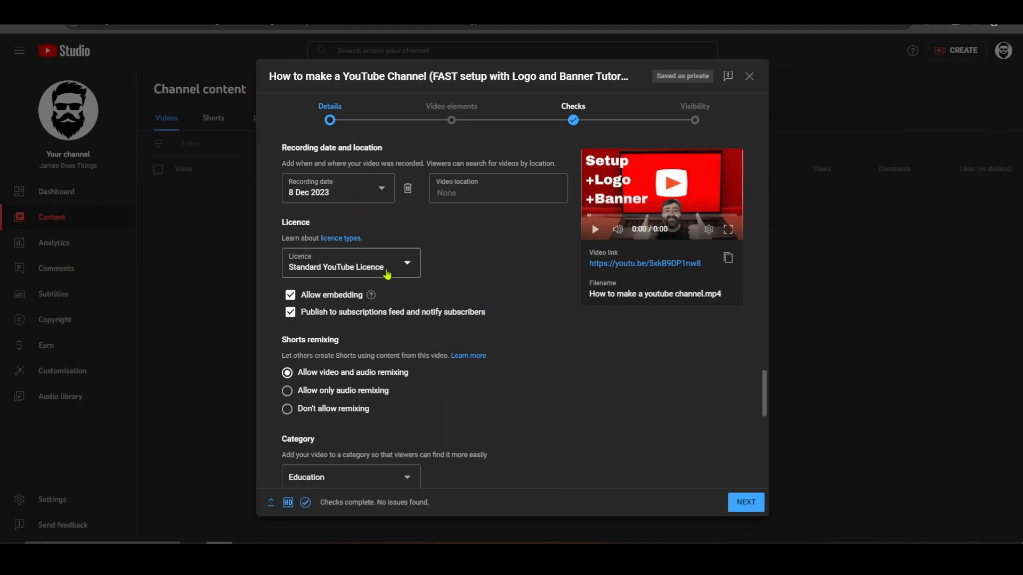
click(399, 272)
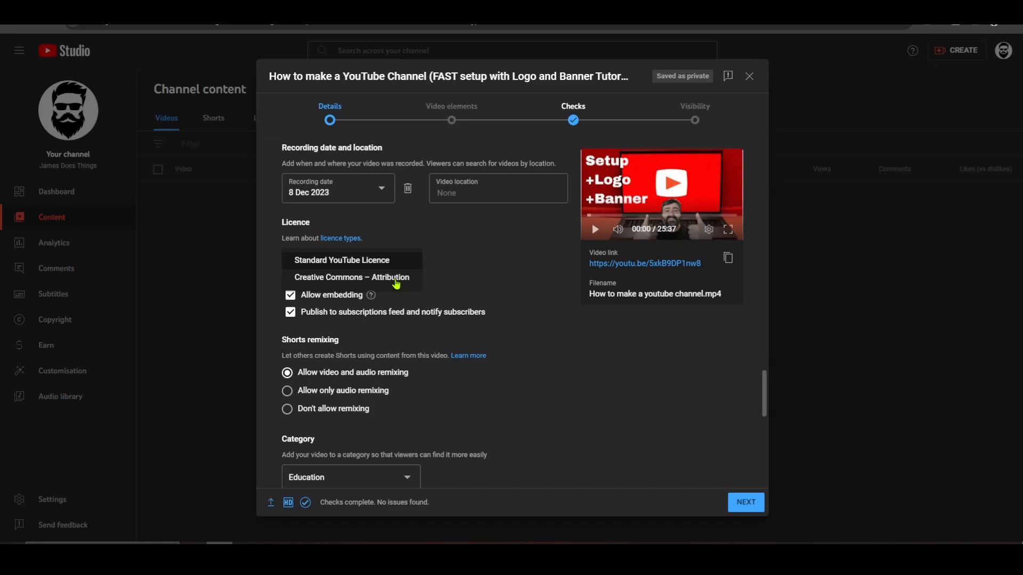
click(406, 265)
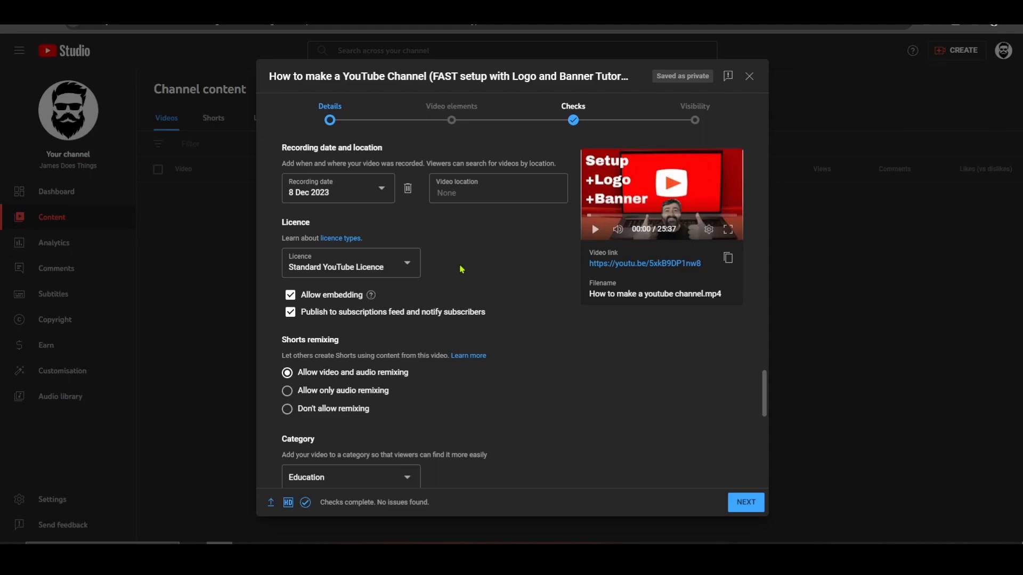
click(394, 274)
click(446, 259)
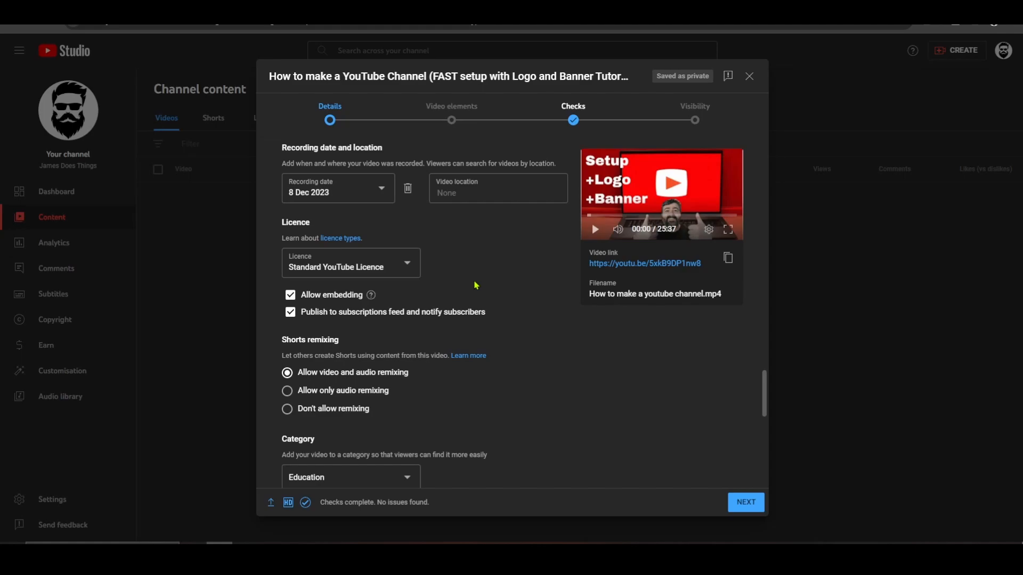
mouse_move(372, 297)
scroll(448, 314, down, 3)
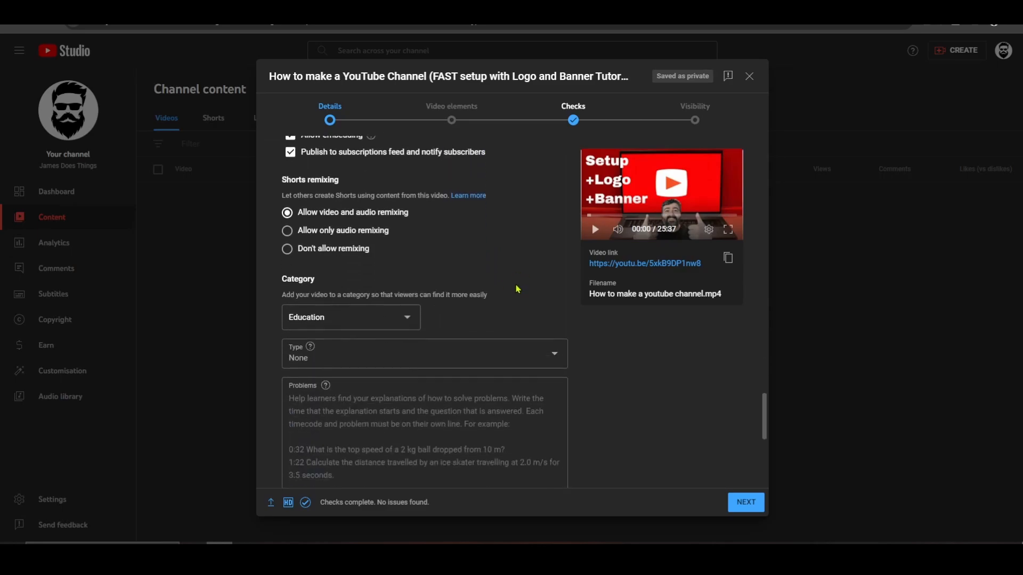
Set Shorts remixing for the video to "Don't allow remixing"
scroll(517, 289, up, 1)
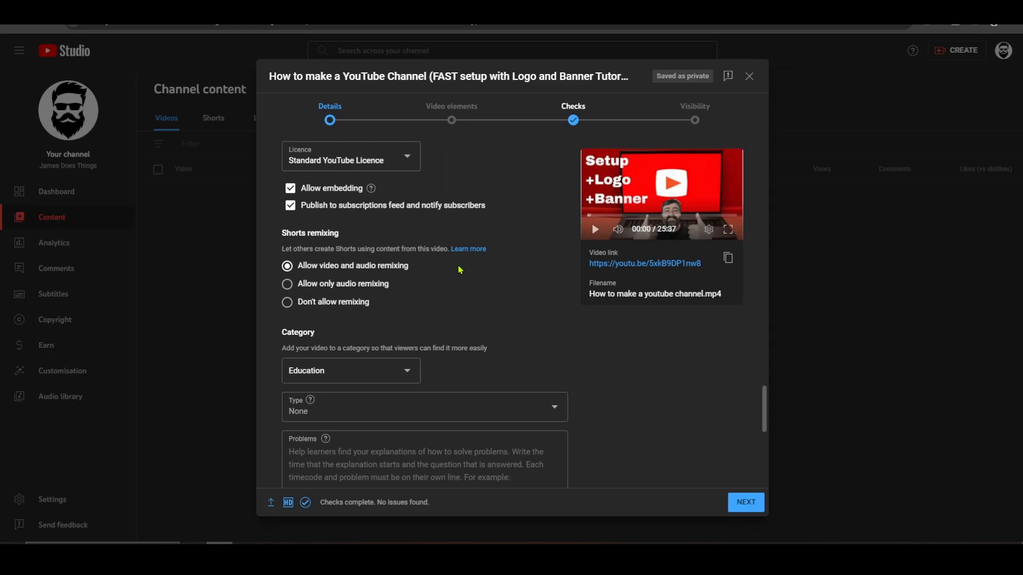
click(288, 303)
scroll(471, 298, down, 1)
scroll(470, 298, down, 1)
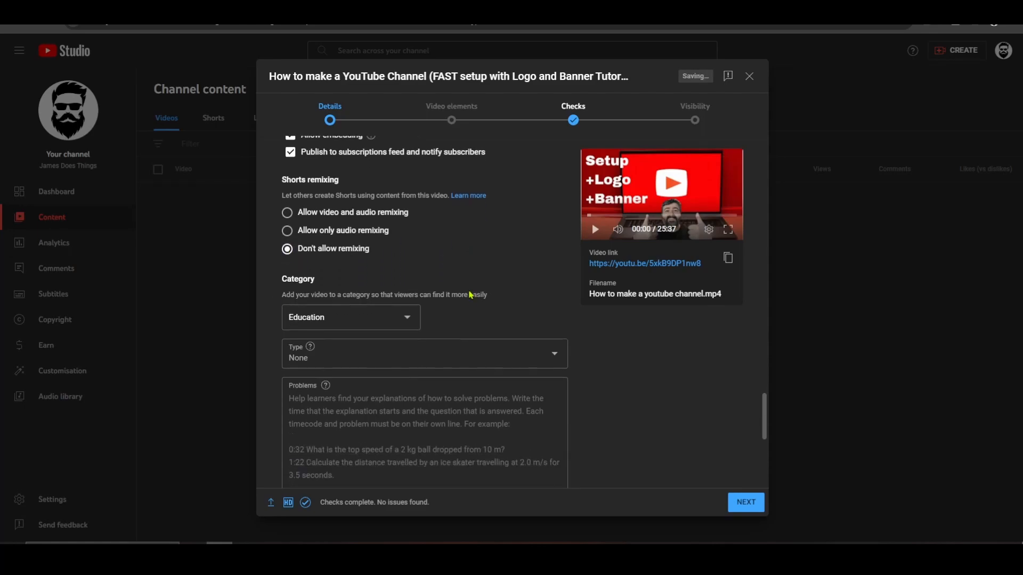
scroll(514, 286, up, 1)
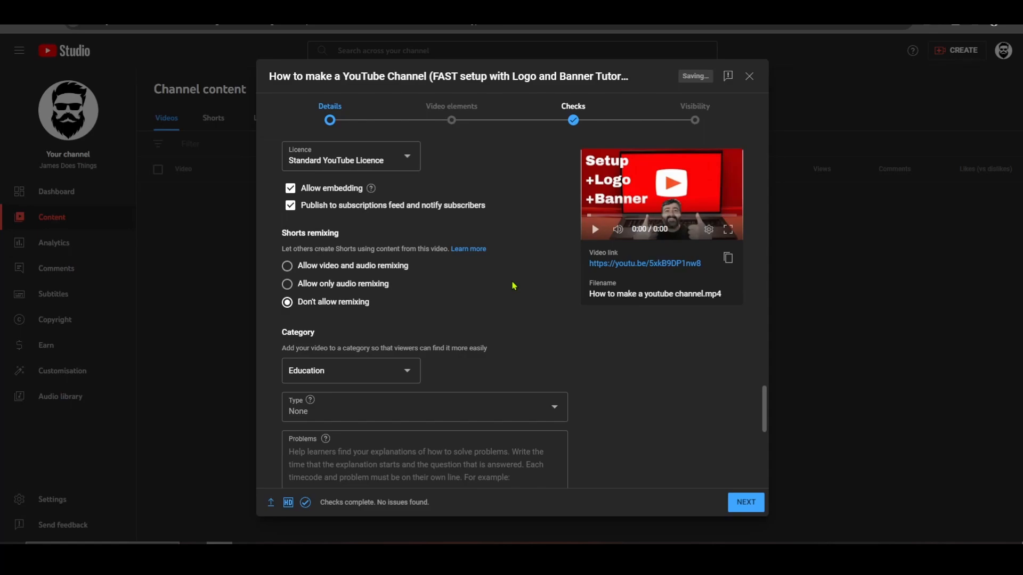
Change the video's category to "How-to and style"
scroll(514, 286, down, 3)
scroll(513, 238, up, 1)
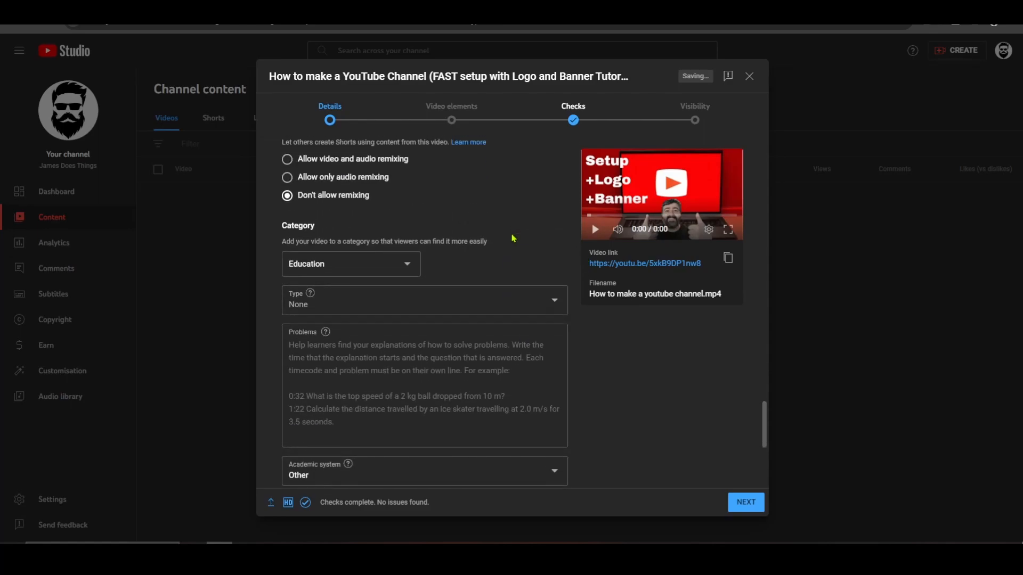
click(410, 266)
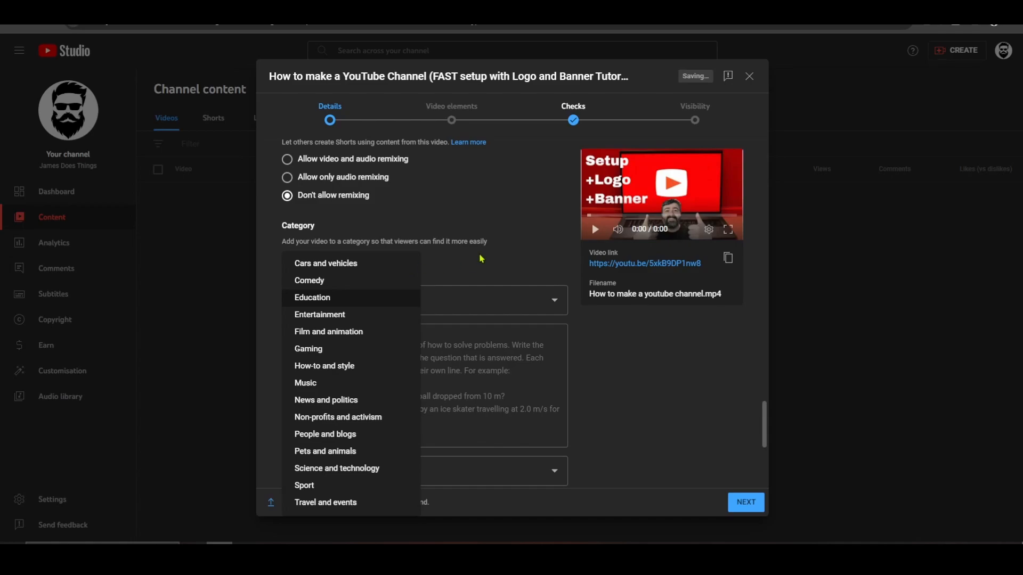
click(326, 369)
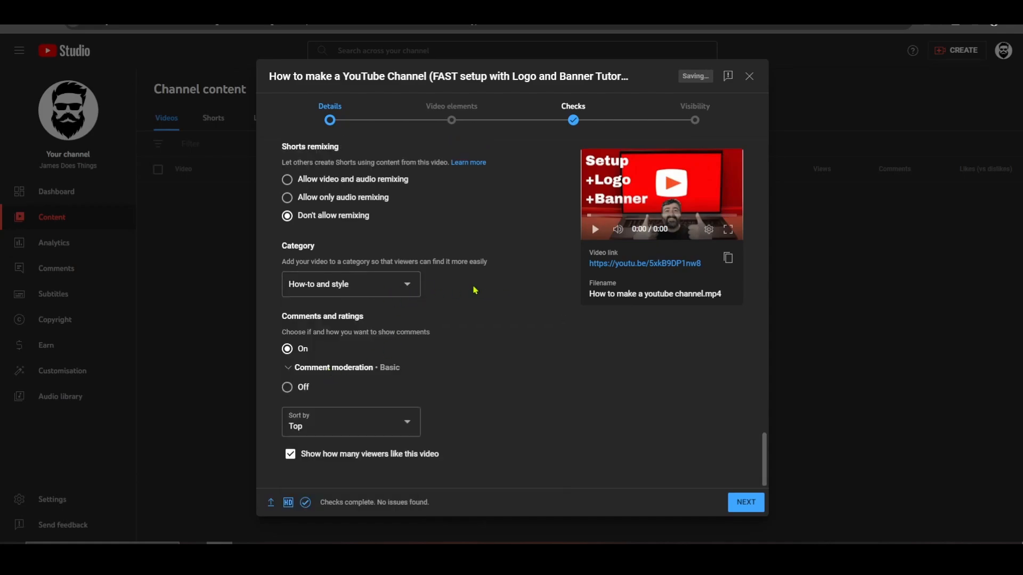
Check the comment moderation levels, keep Basic, and sort the video's comments by Newest
click(289, 369)
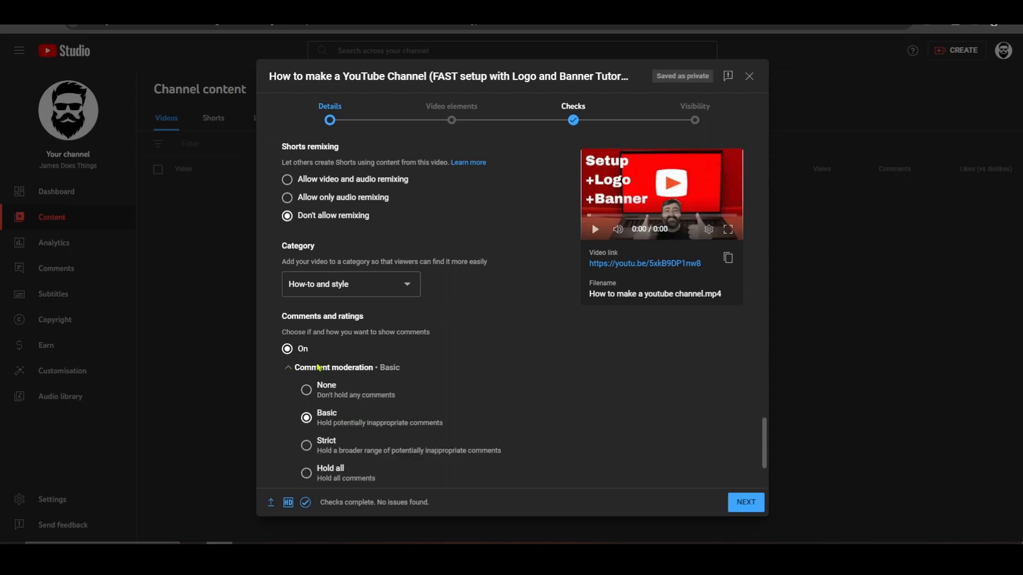
click(289, 368)
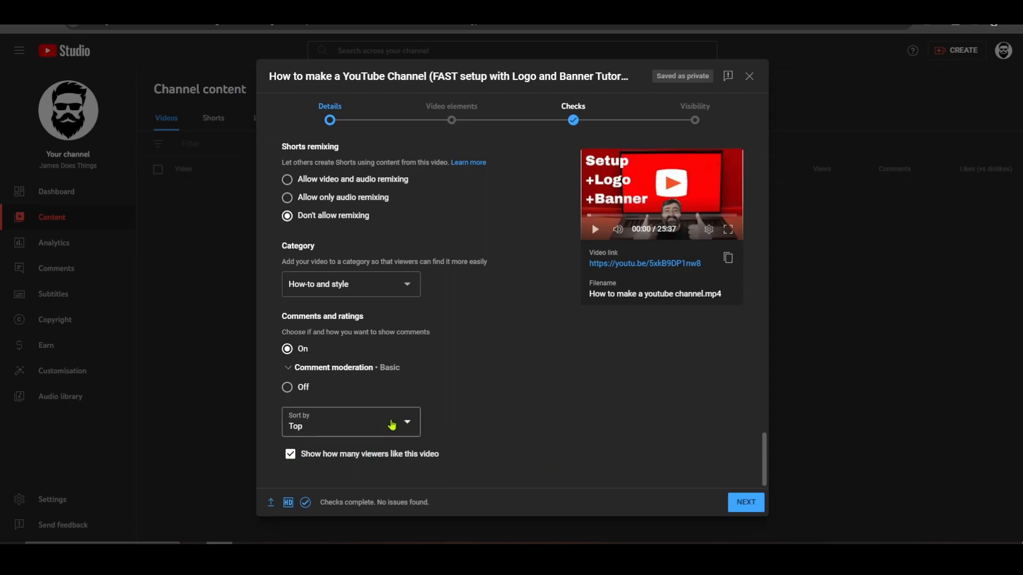
click(411, 425)
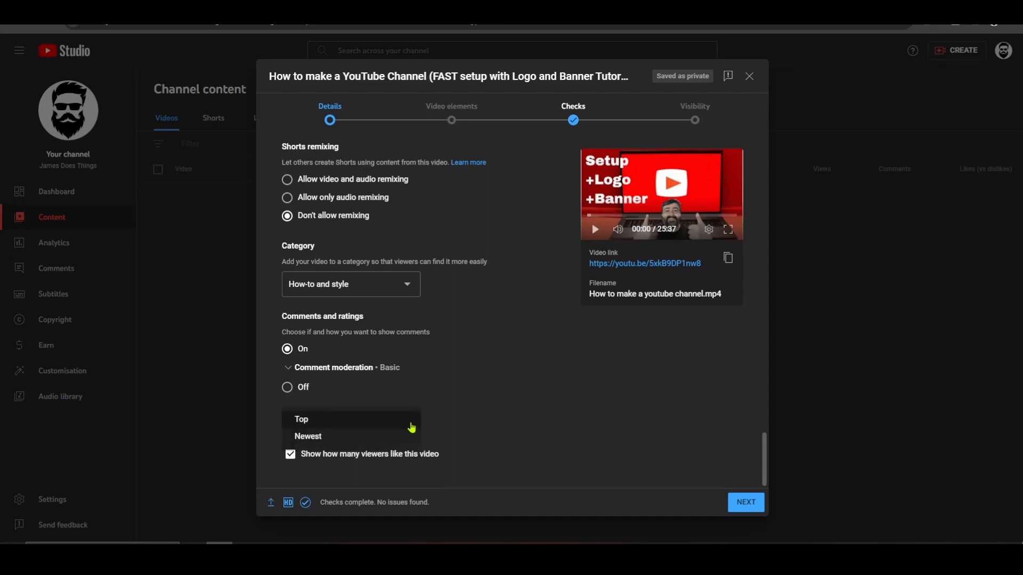
click(317, 438)
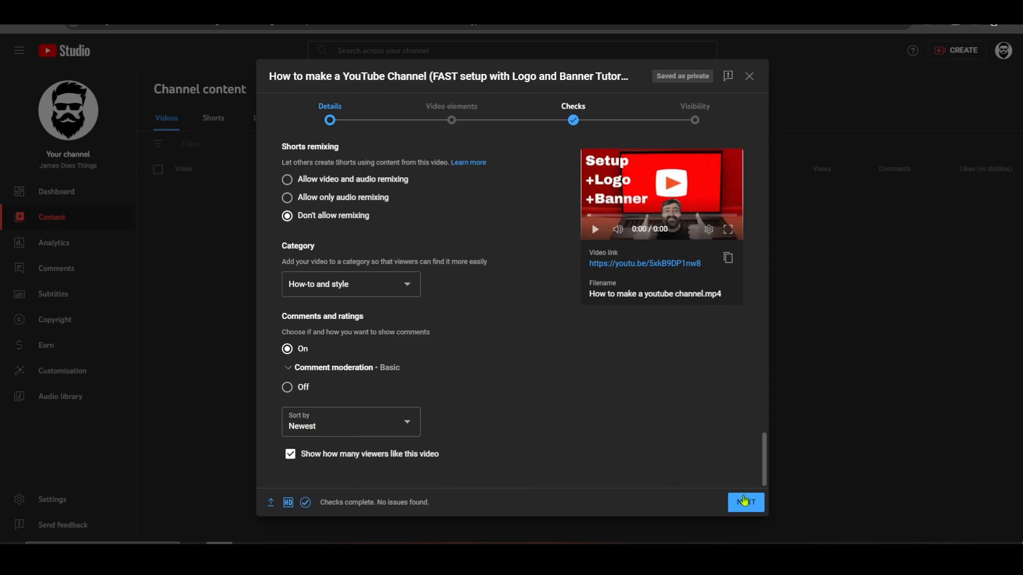
Look back over all the video details from the title to the comment settings, and continue to the Video elements stage
drag(766, 473, 770, 144)
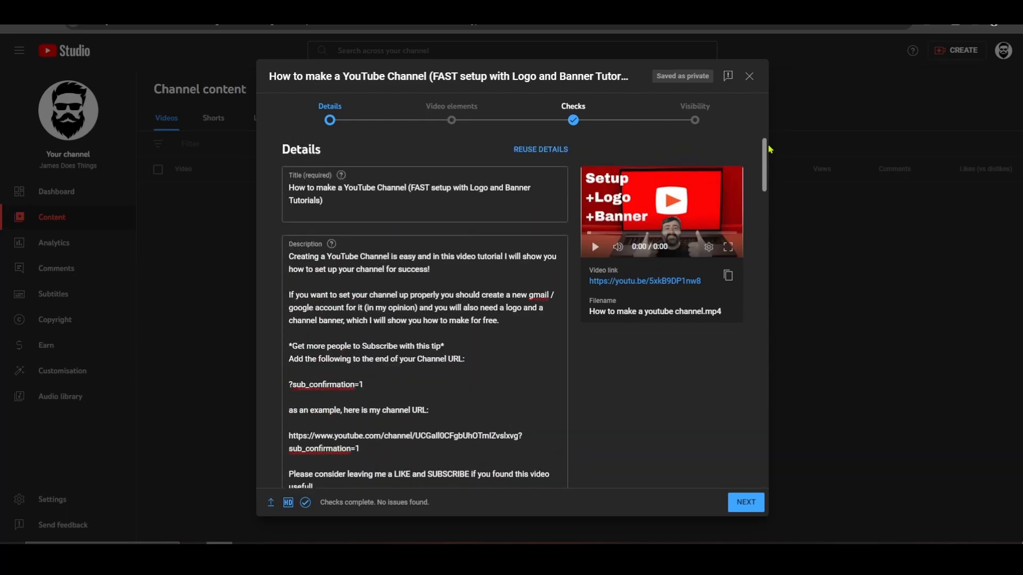
scroll(761, 176, down, 2)
drag(756, 192, 786, 505)
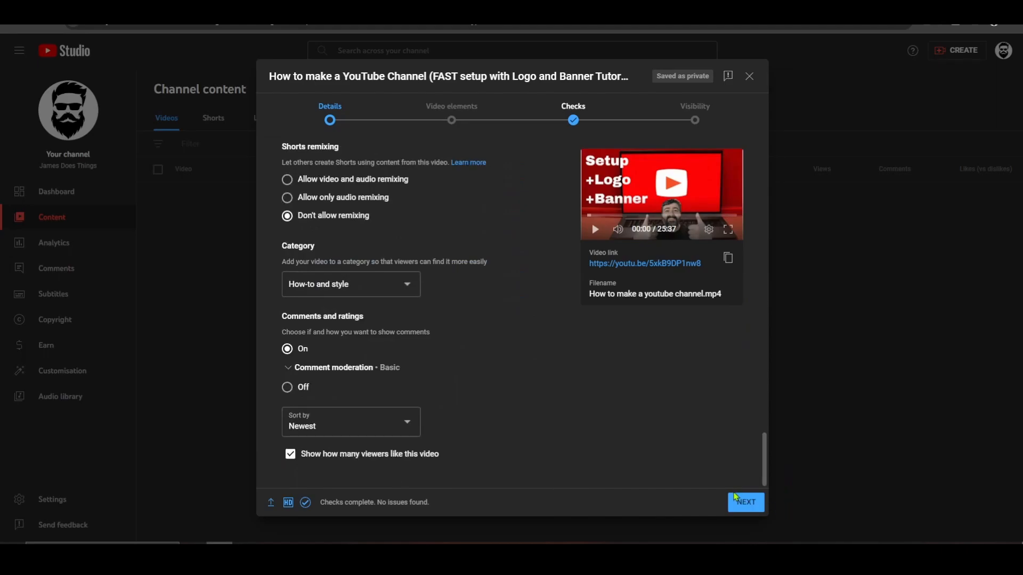
mouse_move(766, 482)
mouse_down()
mouse_move(778, 219)
mouse_move(770, 162)
mouse_move(773, 498)
mouse_up()
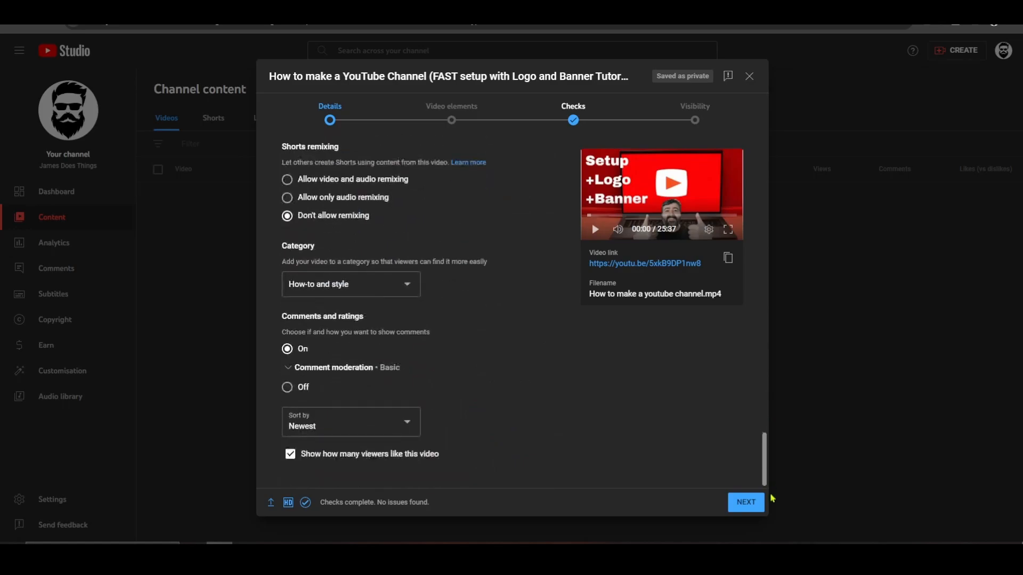
click(745, 506)
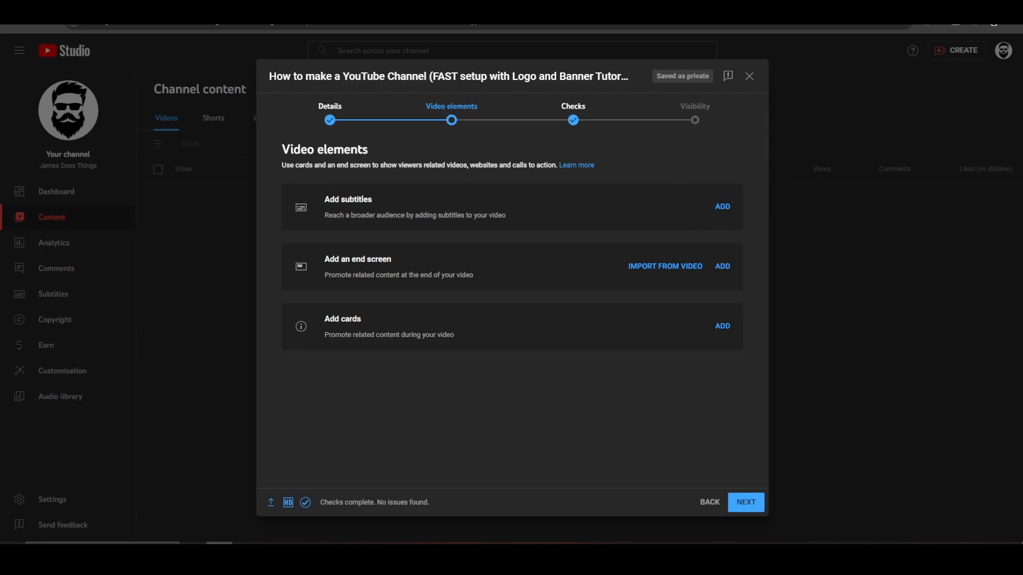
Search the web for "fiverr" in a new browser tab and browse its transcription service listings
key(ctrl+t)
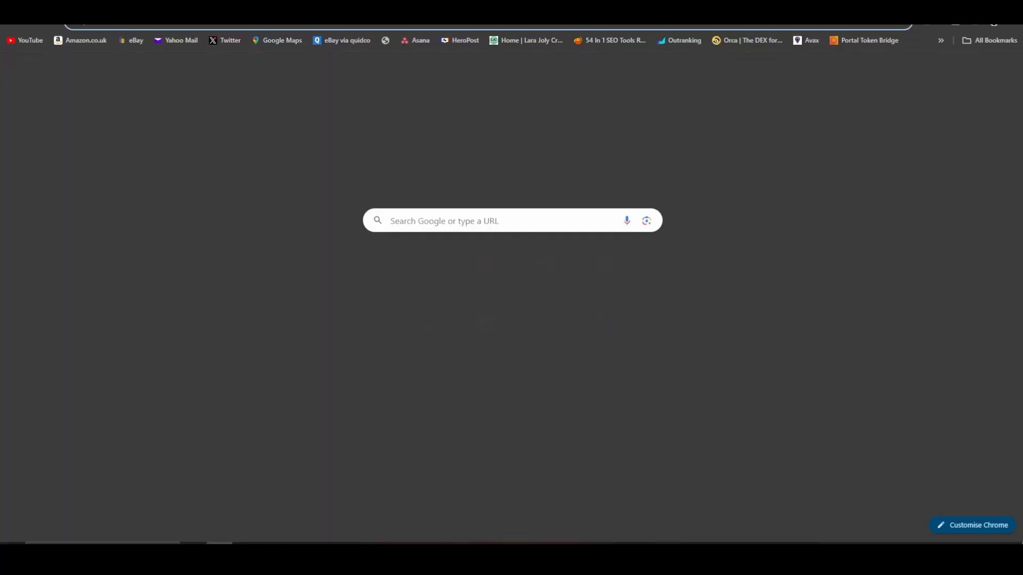
click(414, 218)
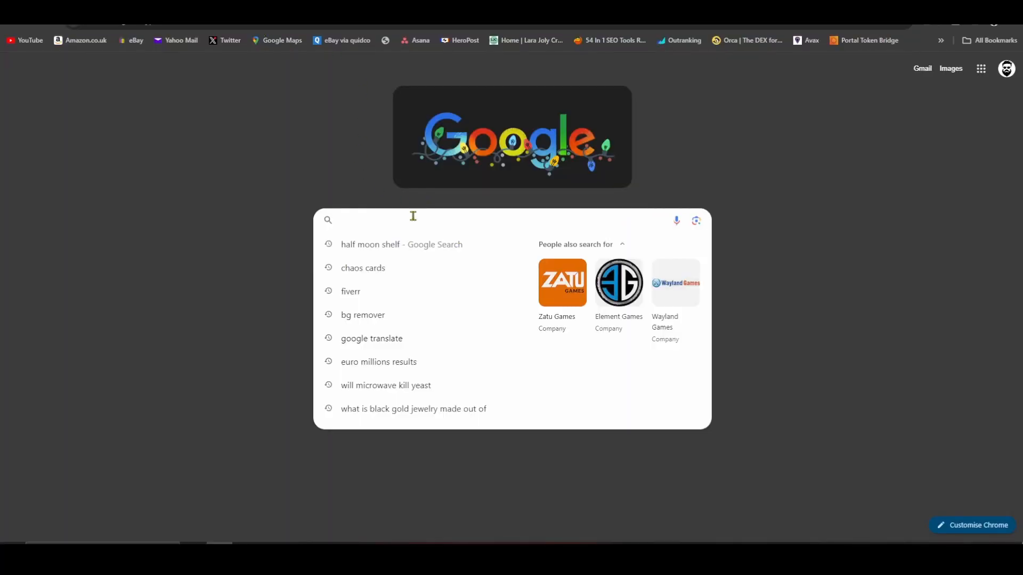
text(fiverr)
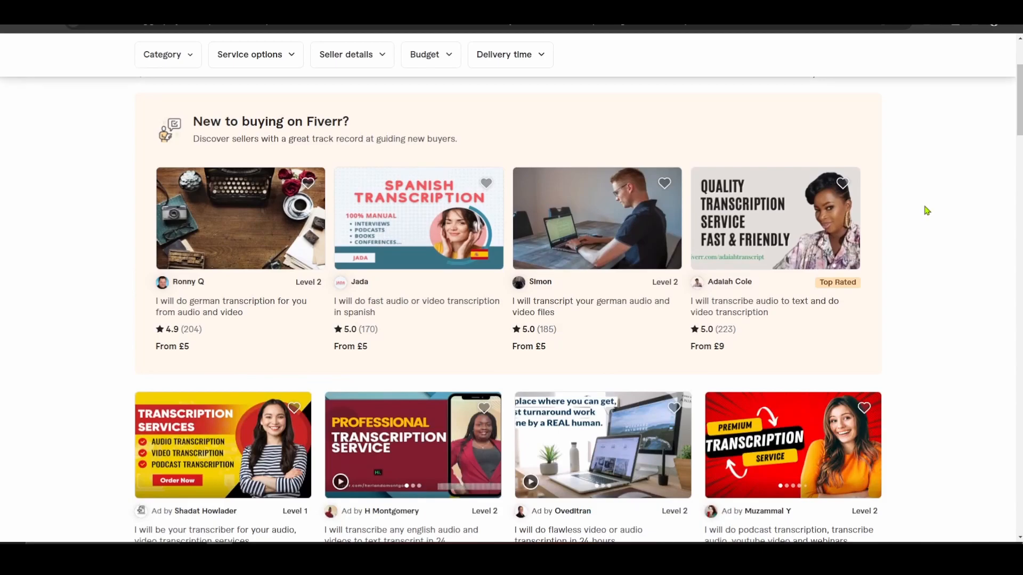
scroll(926, 210, up, 1)
scroll(926, 210, down, 3)
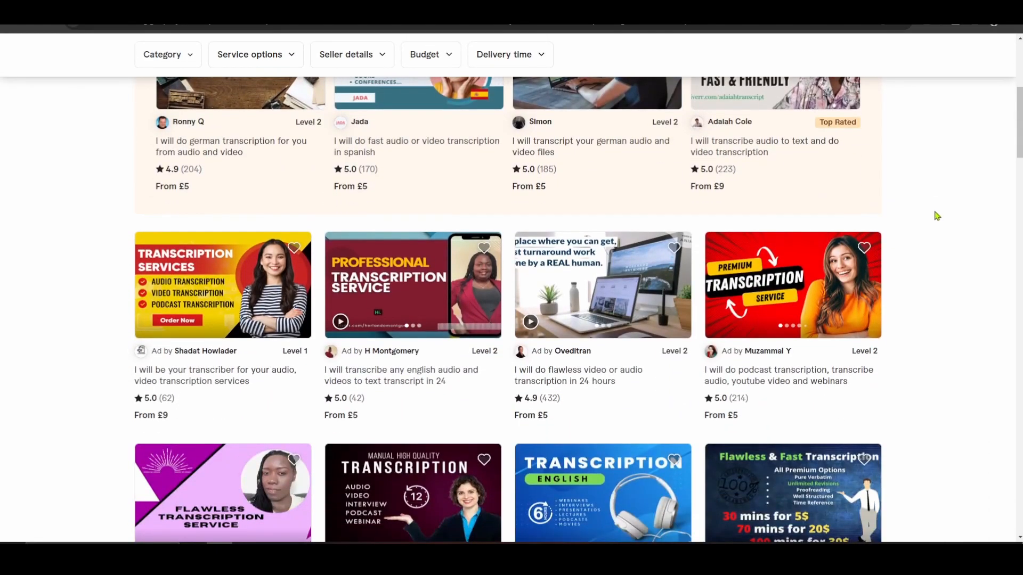
scroll(935, 216, down, 2)
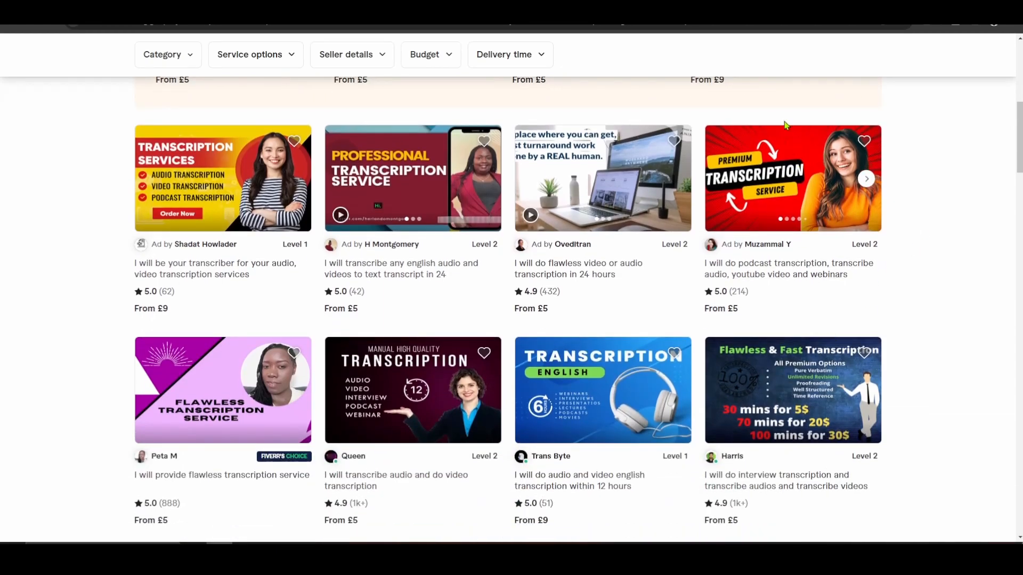
scroll(906, 155, down, 1)
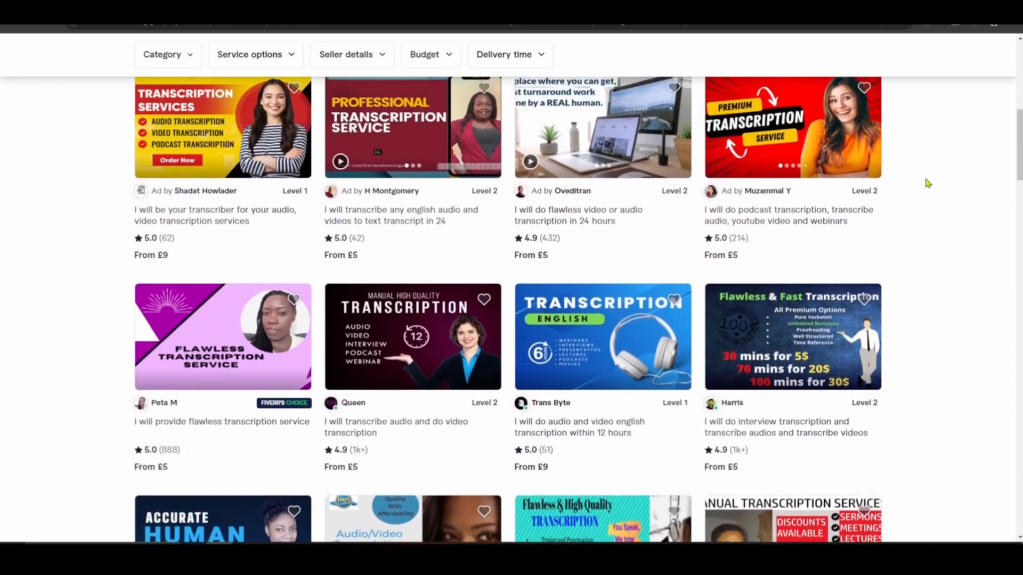
scroll(927, 184, up, 1)
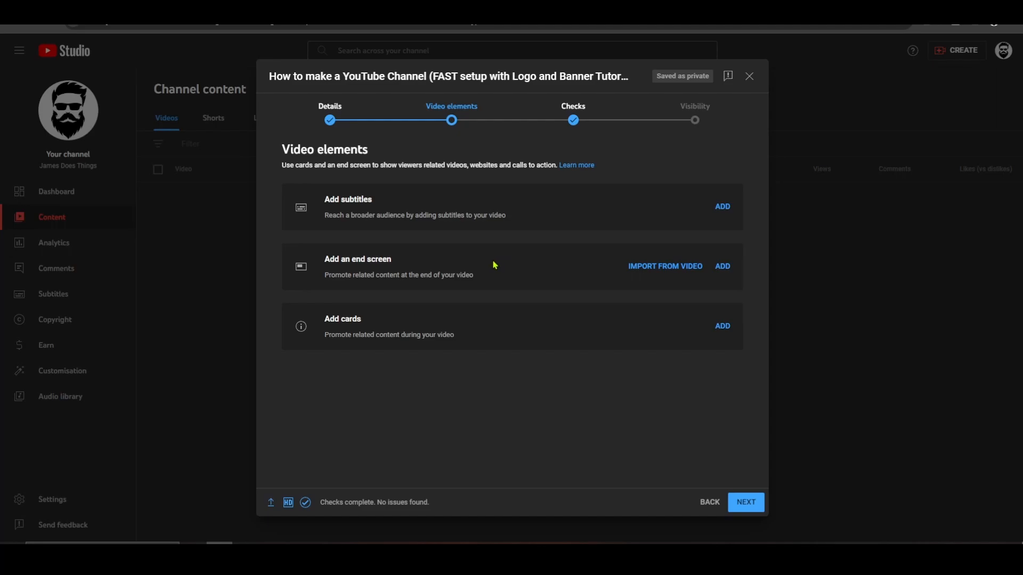
Add an end screen imported from the latest video, check its video element, and save it
click(719, 266)
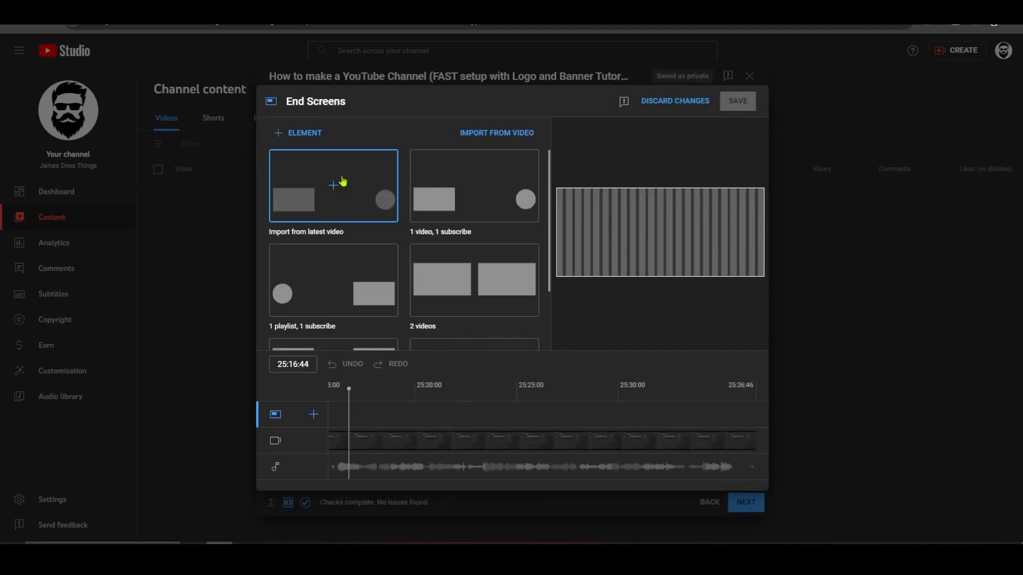
click(343, 183)
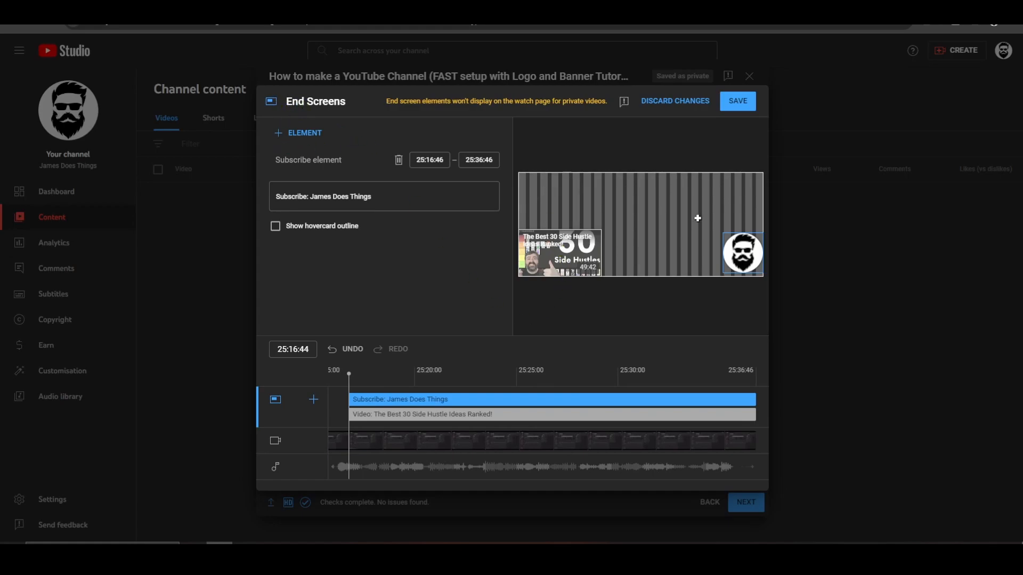
click(564, 245)
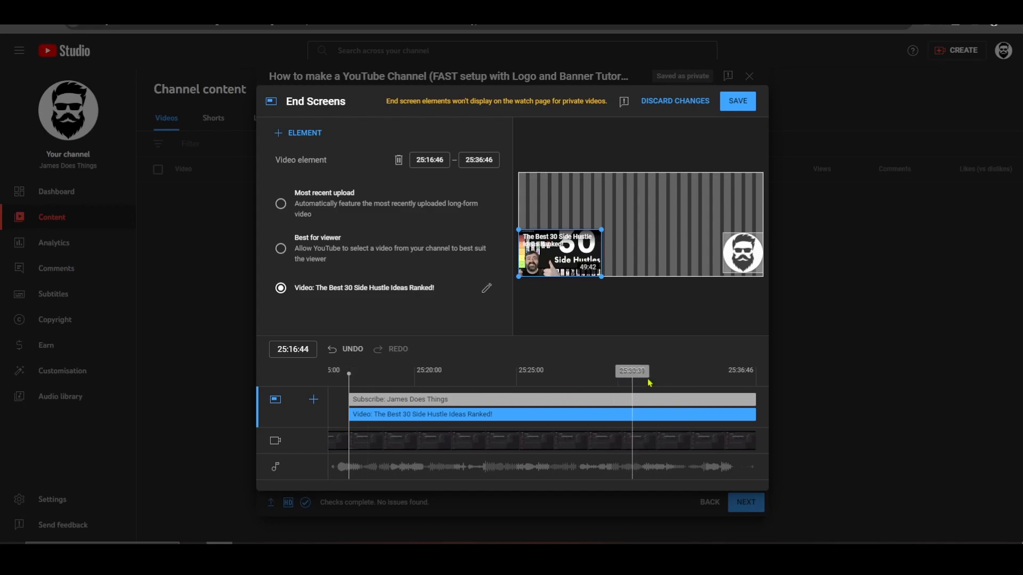
click(740, 104)
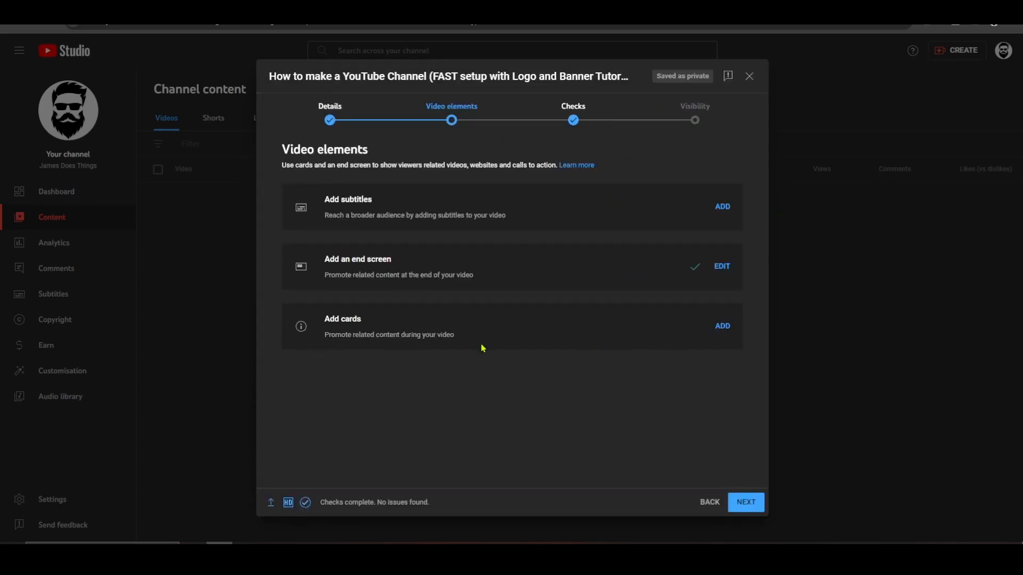
Add a video card at 10:50:41 promoting "The Best 30 Side Hustle Ideas Ranked!" and save it
click(723, 327)
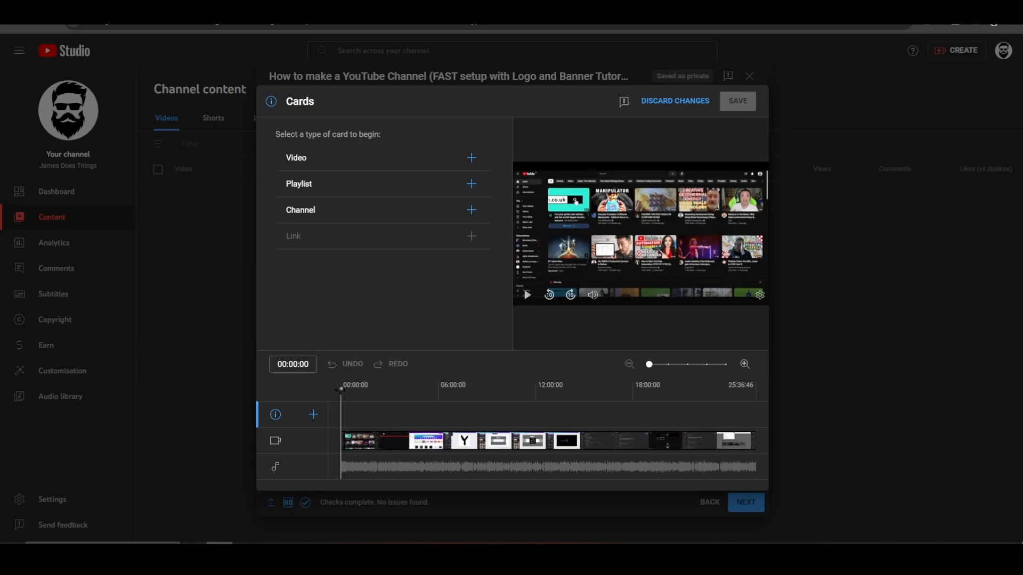
drag(341, 390, 516, 392)
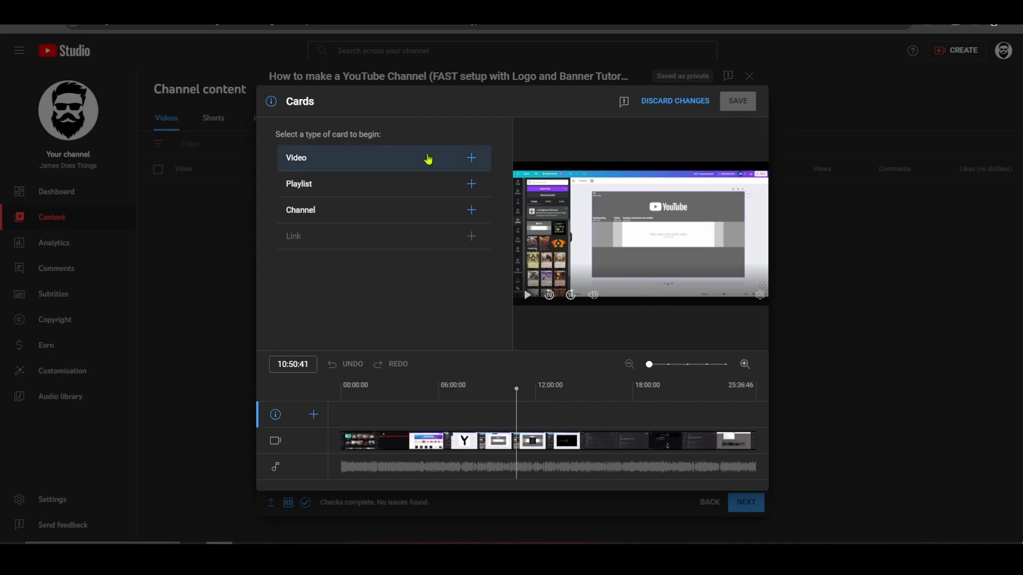
click(471, 158)
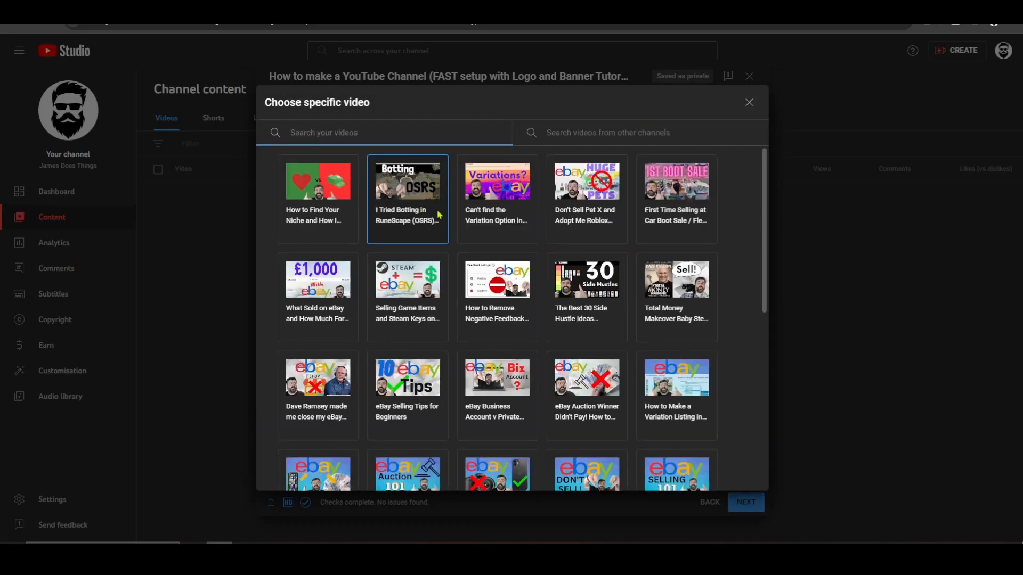
click(581, 280)
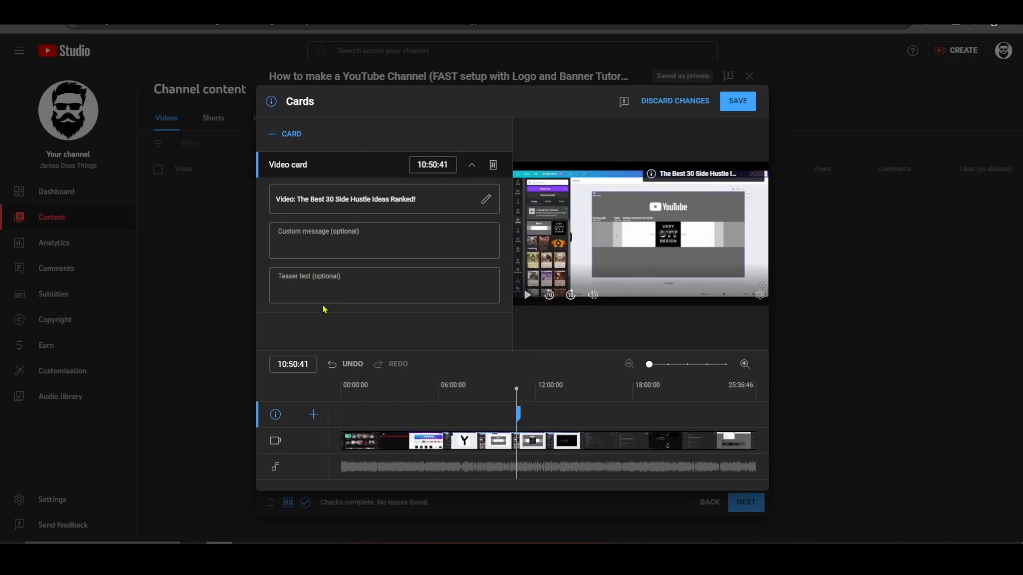
click(737, 104)
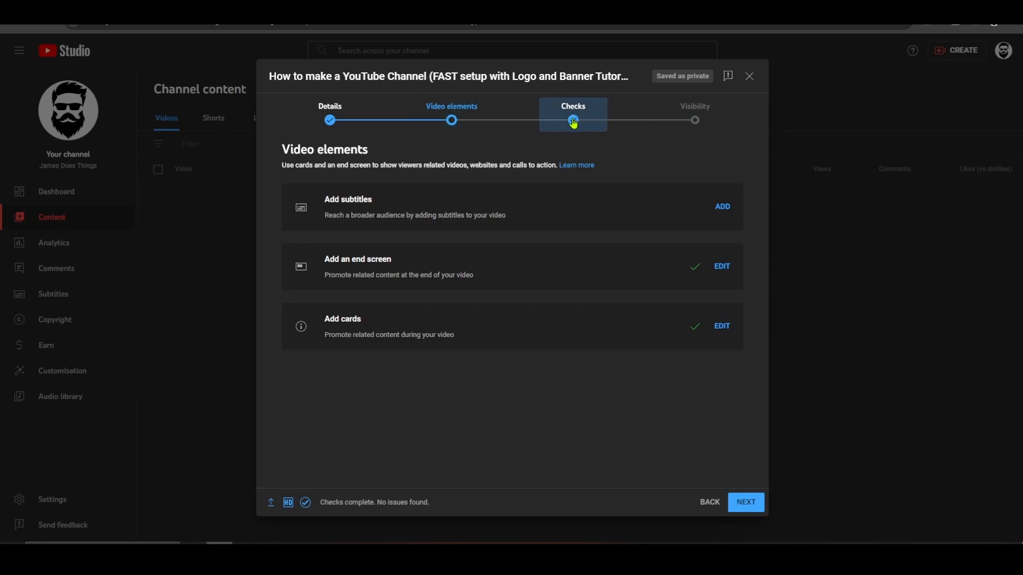
Review the copyright check for the video and continue to the Visibility stage
click(573, 122)
click(453, 121)
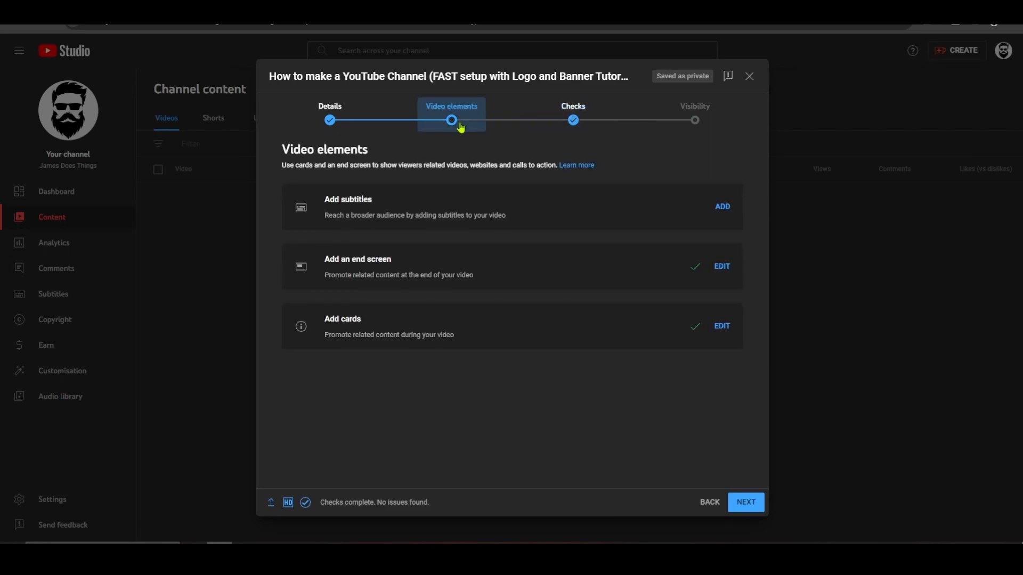
click(751, 505)
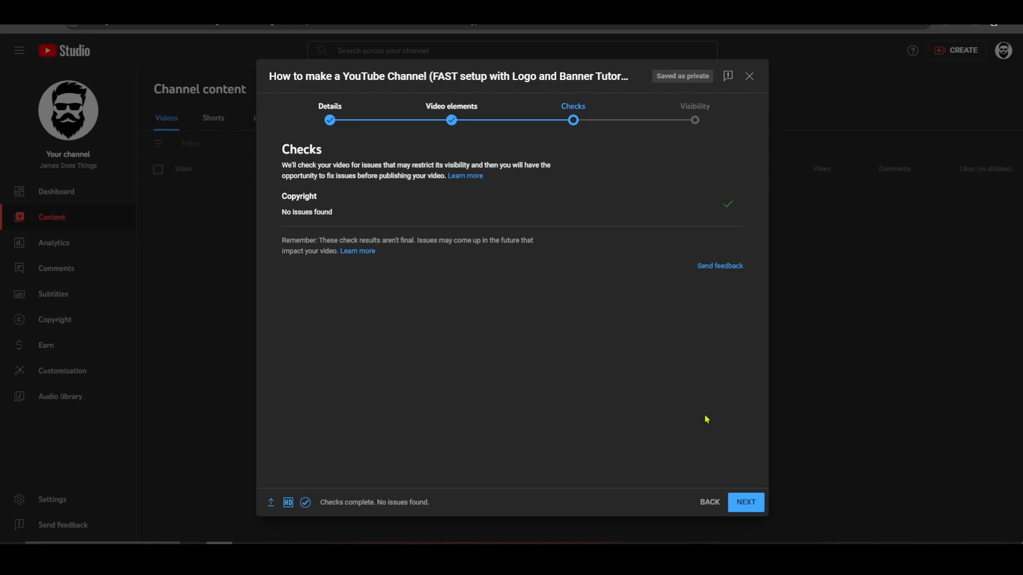
click(747, 503)
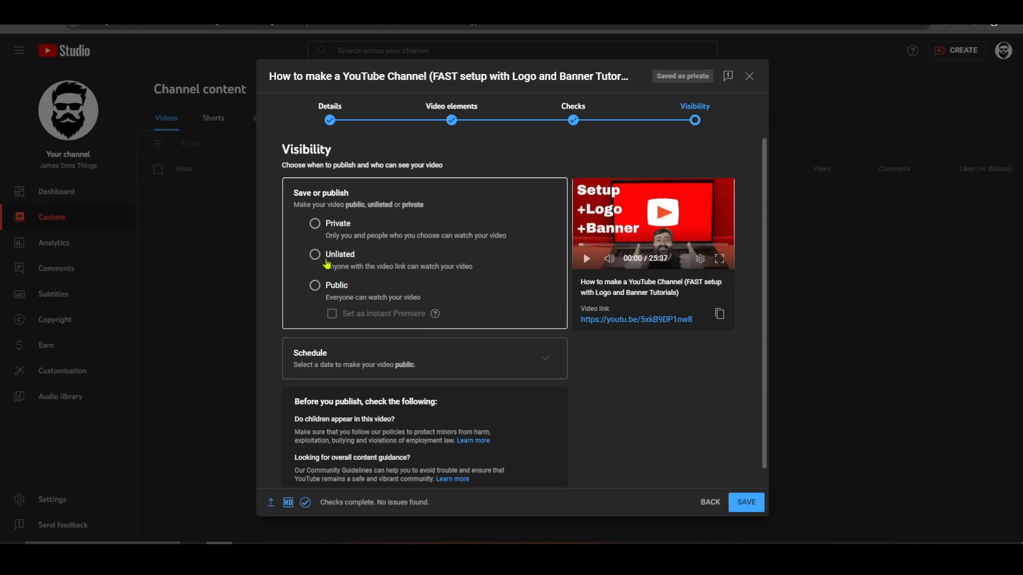
Set the video's visibility to Public as an instant Premiere and look over the schedule option and pre-publish checklist
click(315, 288)
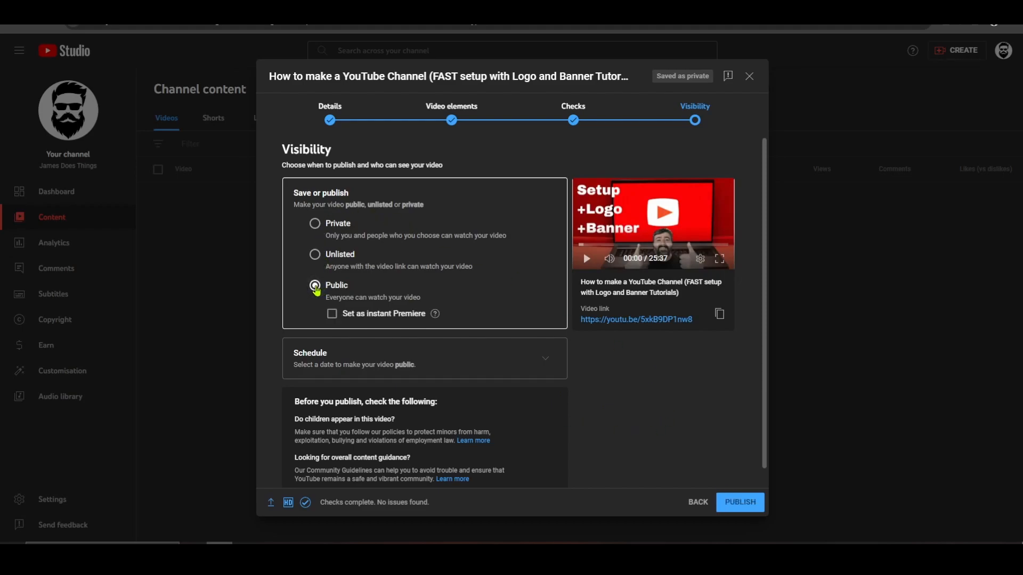
click(333, 315)
scroll(634, 394, down, 1)
scroll(632, 394, up, 1)
scroll(623, 394, down, 1)
scroll(622, 393, down, 1)
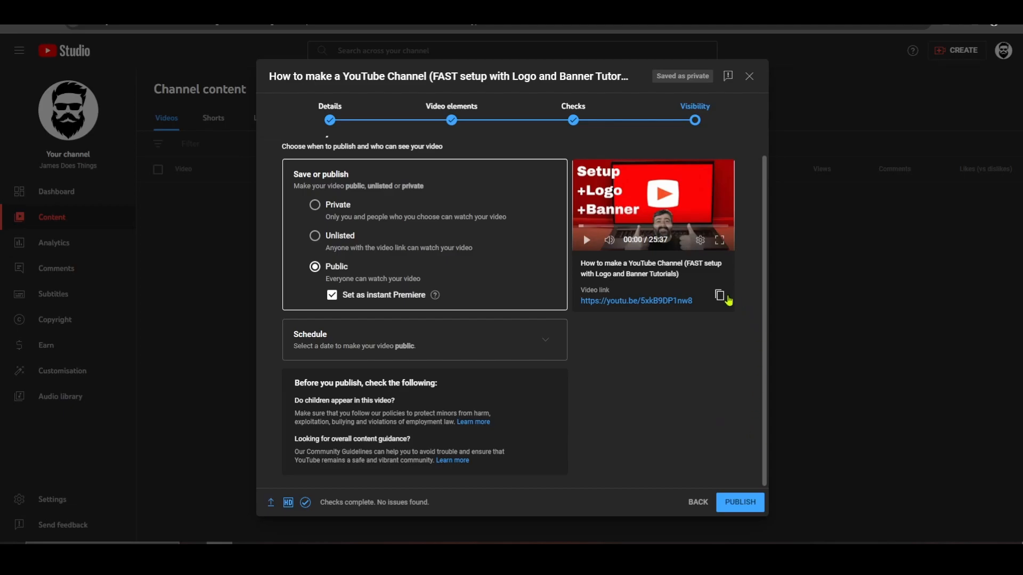
Copy the video link, publish the video as an instant Premiere, and copy the link from the published confirmation
click(727, 299)
click(740, 503)
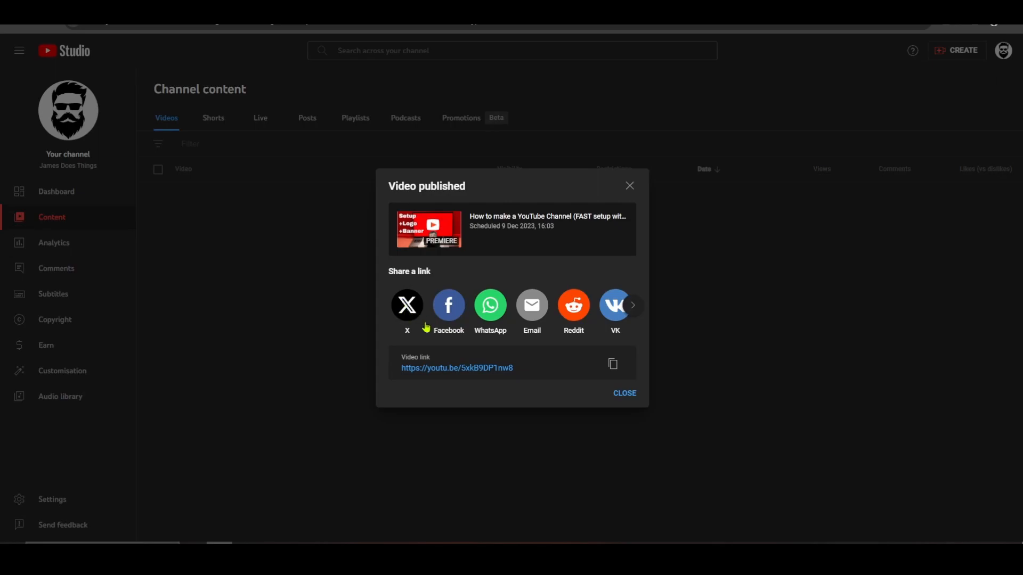
click(614, 366)
Share the published video as a post on X with its prefilled title and link, and check the feed
click(407, 305)
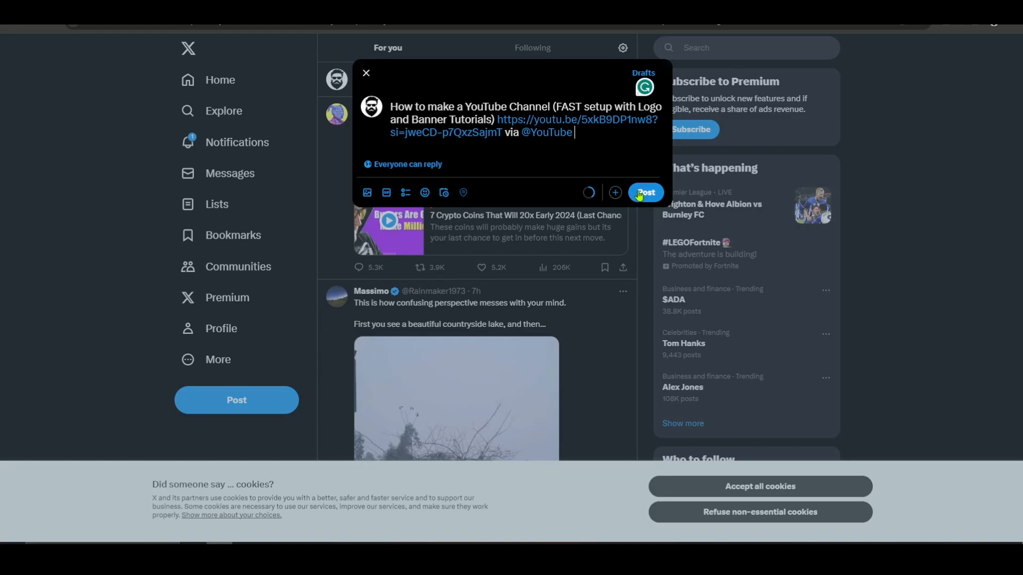
click(640, 194)
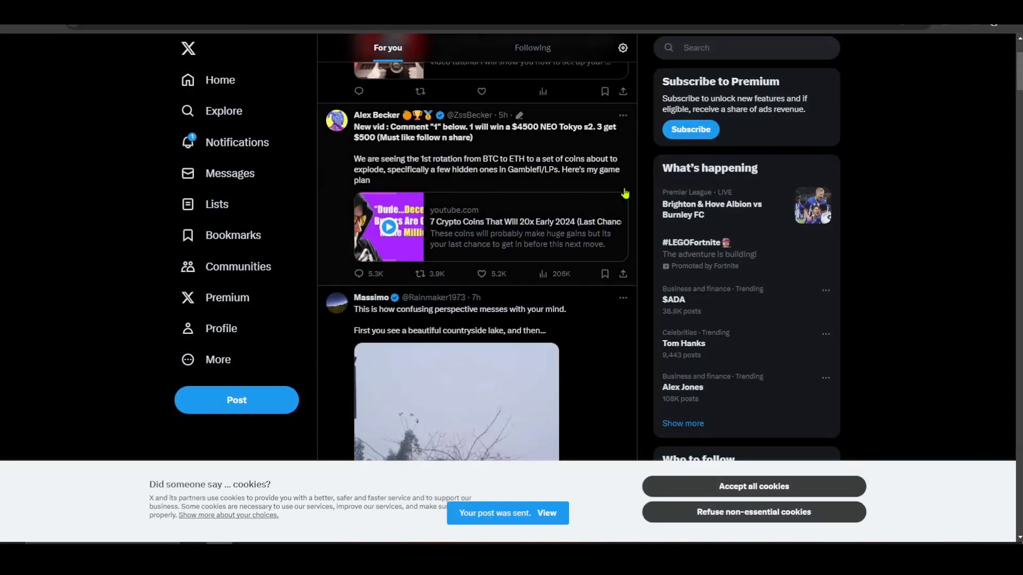
scroll(591, 256, down, 4)
scroll(590, 255, up, 3)
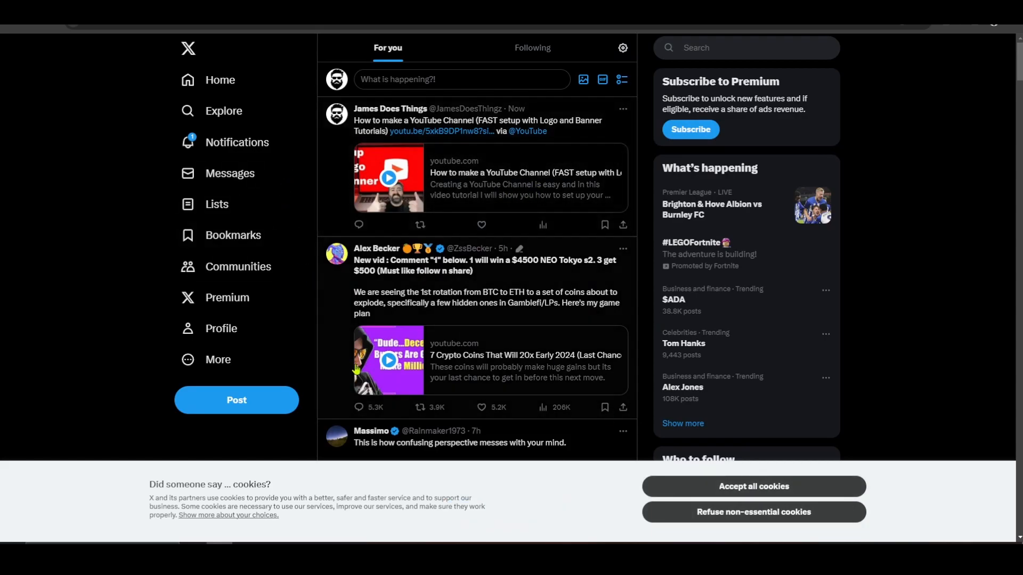
Check the new post on the X profile page, return to the home feed and accept all cookies
click(219, 330)
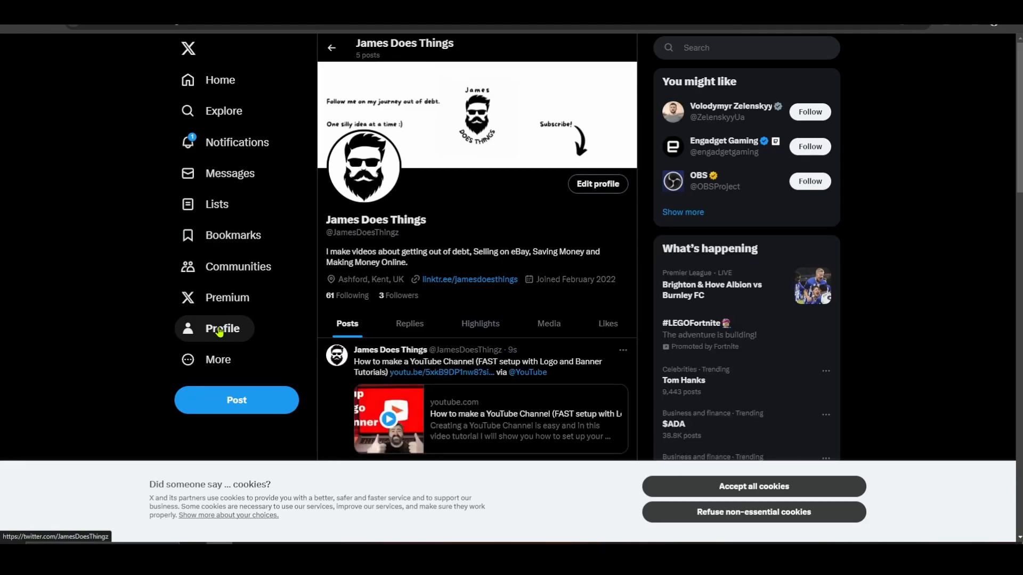
click(215, 83)
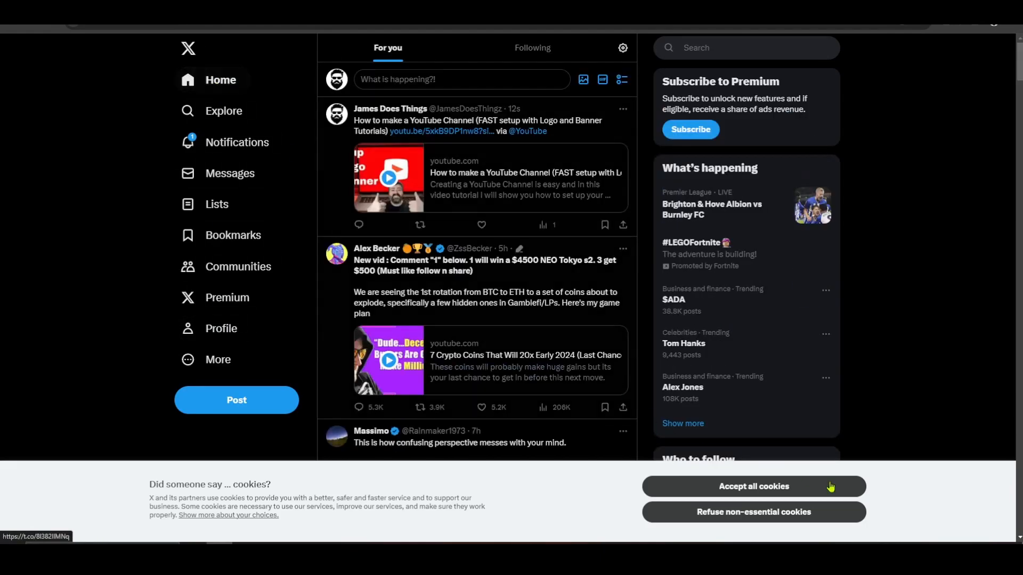
click(781, 490)
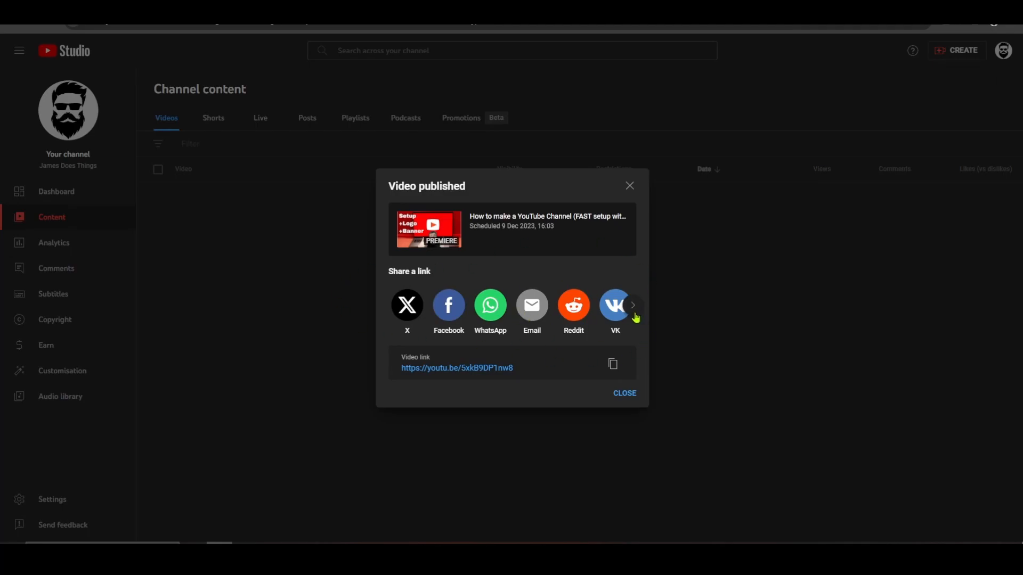
Back in YouTube Studio, close the sharing options, open the premiering video on YouTube and dismiss the chat moderation notice
click(633, 311)
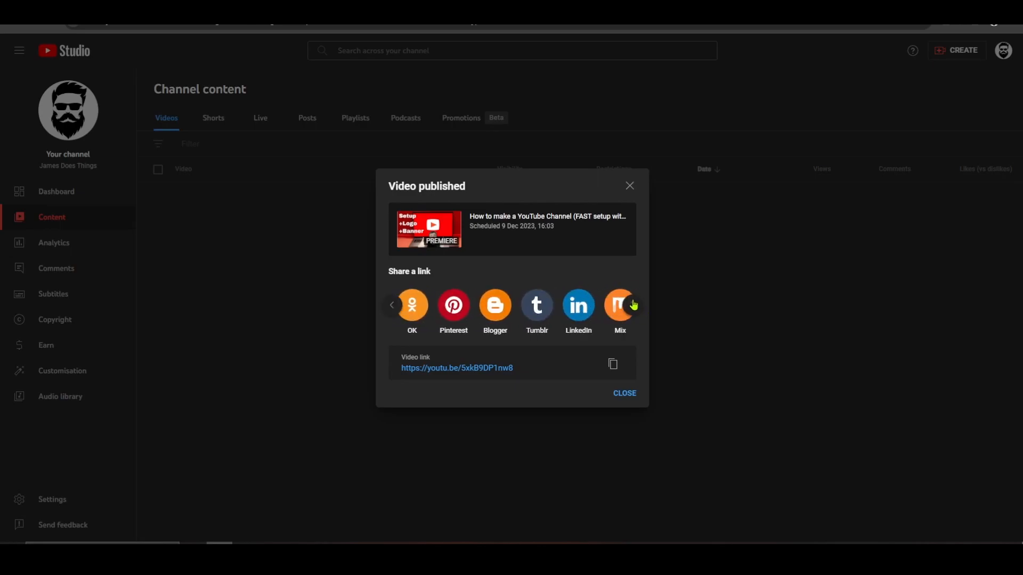
click(625, 394)
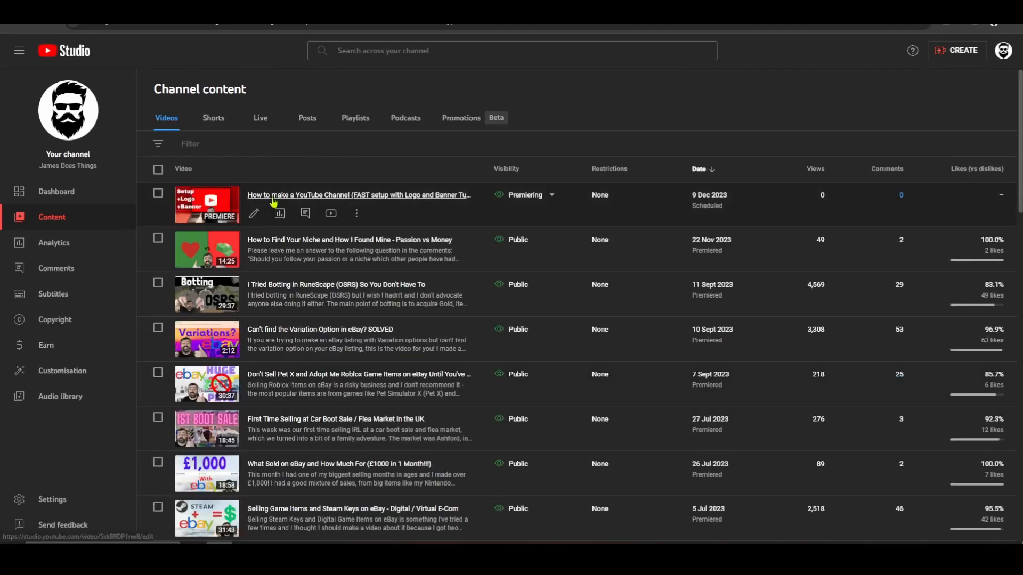
click(331, 214)
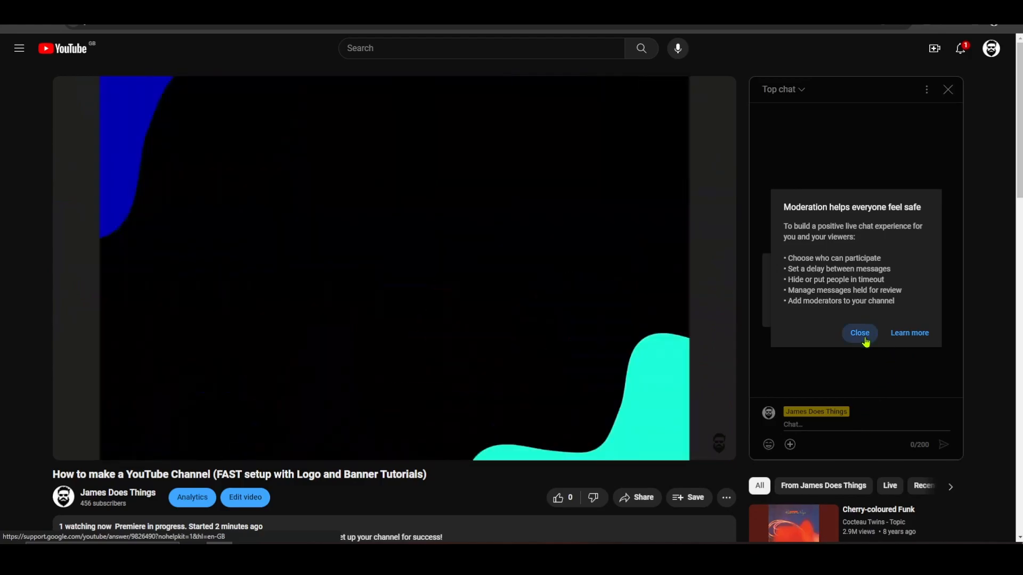
click(860, 334)
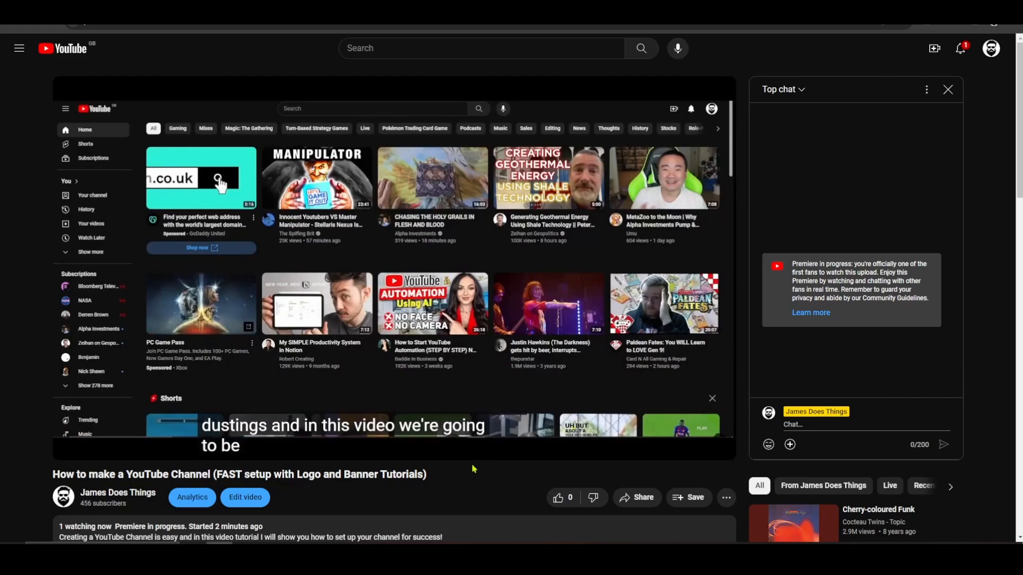
Look over the premiering video's page and give the video a like
scroll(477, 477, down, 2)
scroll(488, 393, up, 1)
scroll(486, 392, down, 3)
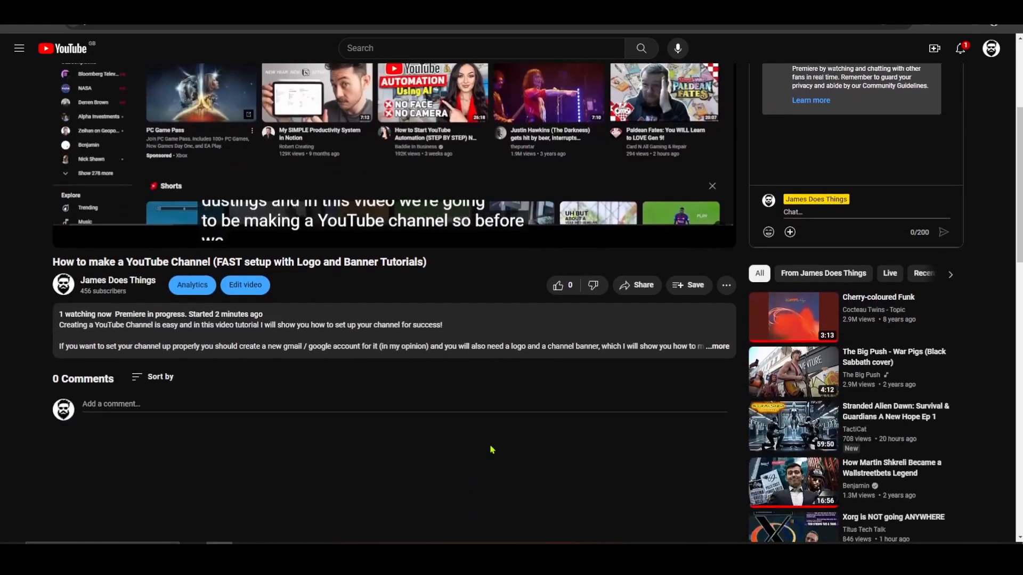
scroll(484, 390, up, 1)
click(558, 338)
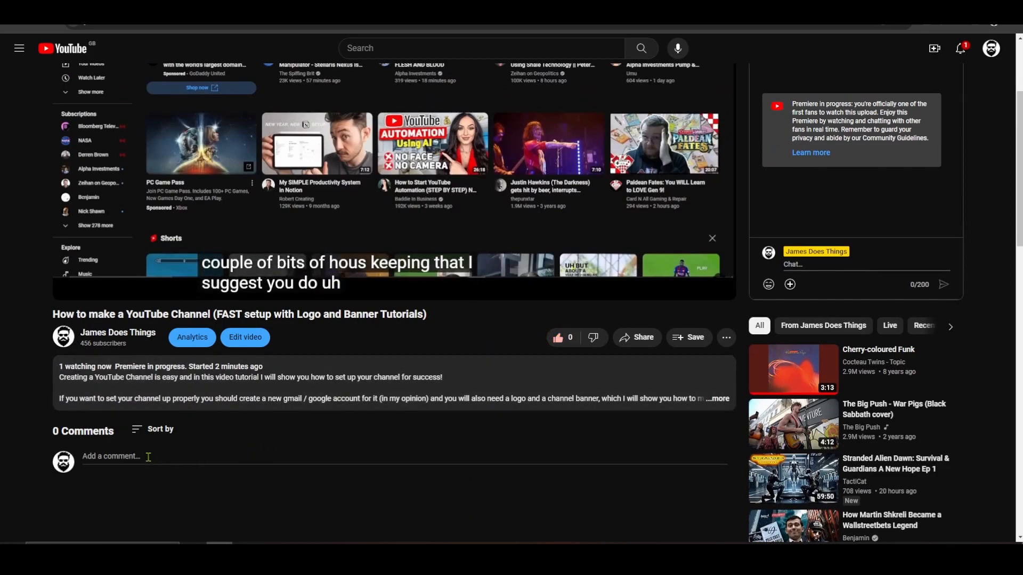
Post a comment on the video with the FIVERR link for channel setup help and the CANVA free design tool link
scroll(414, 433, up, 2)
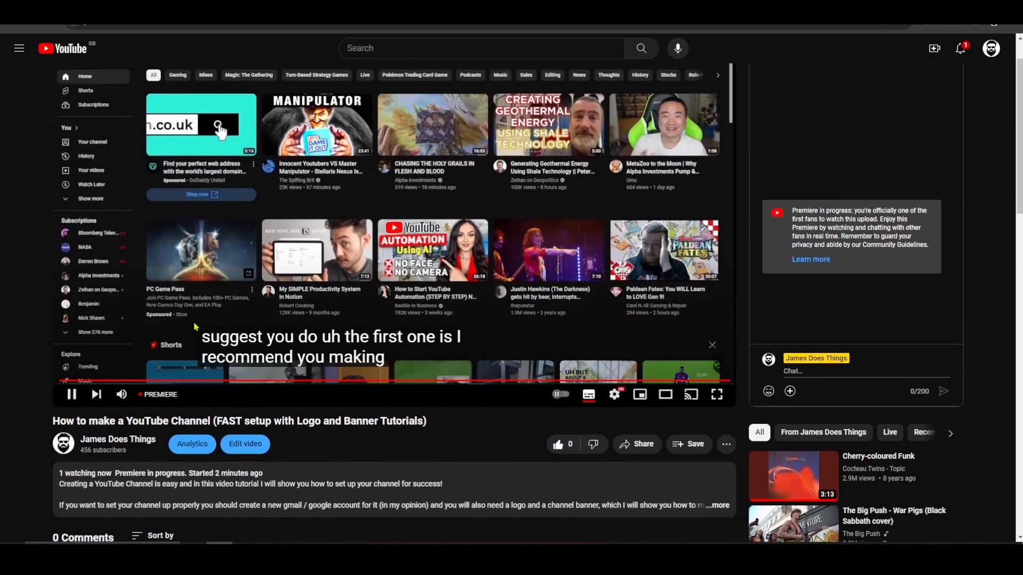
scroll(496, 432, down, 1)
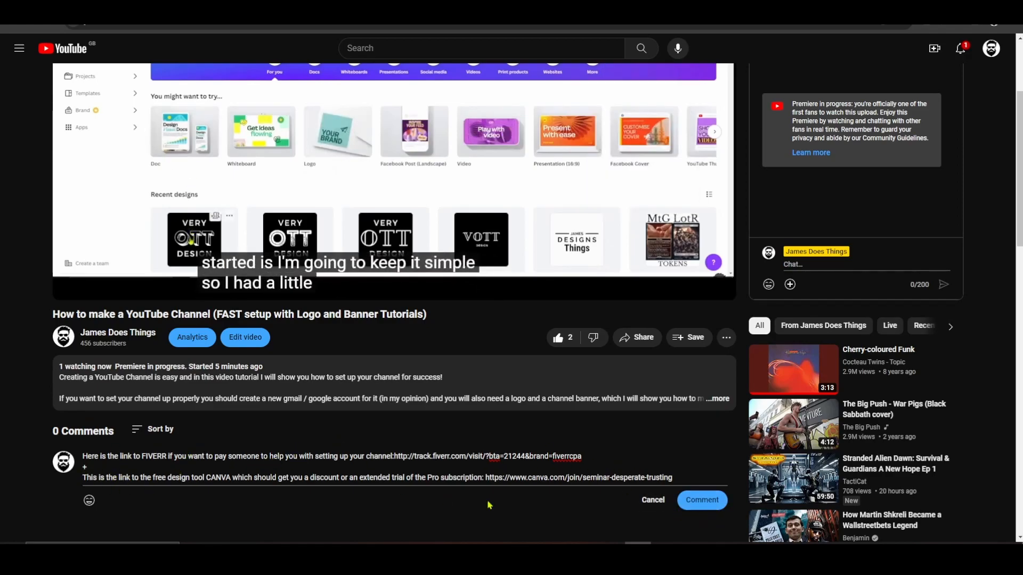
click(703, 501)
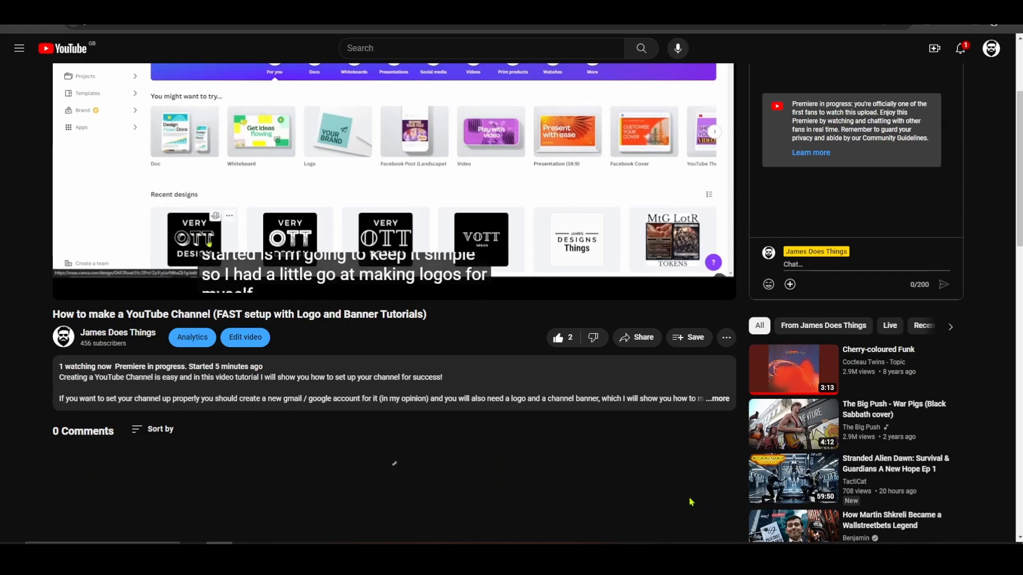
Pin the newly posted comment with the FIVERR and CANVA links under the video
scroll(681, 465, down, 2)
scroll(682, 465, down, 1)
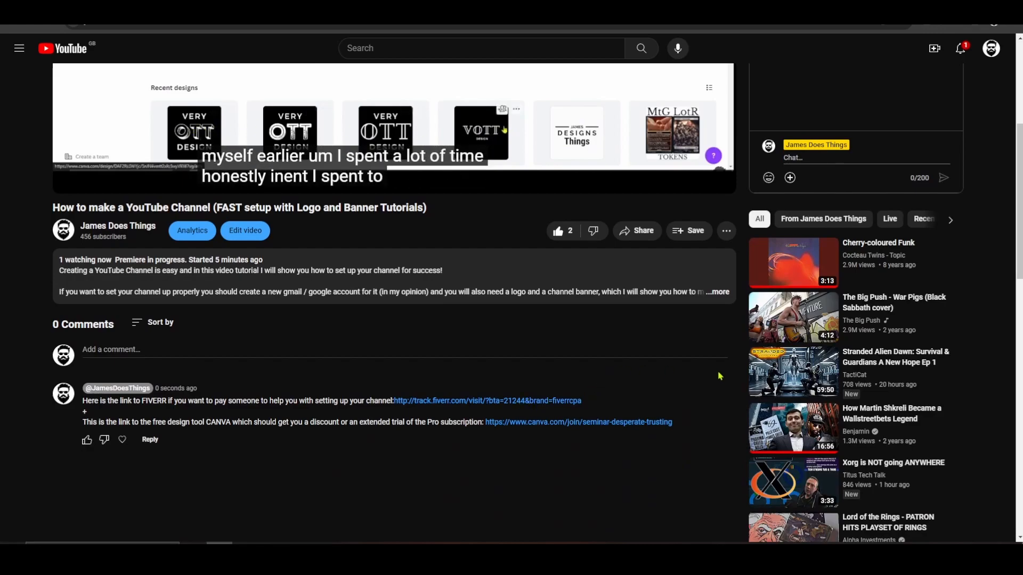
click(725, 395)
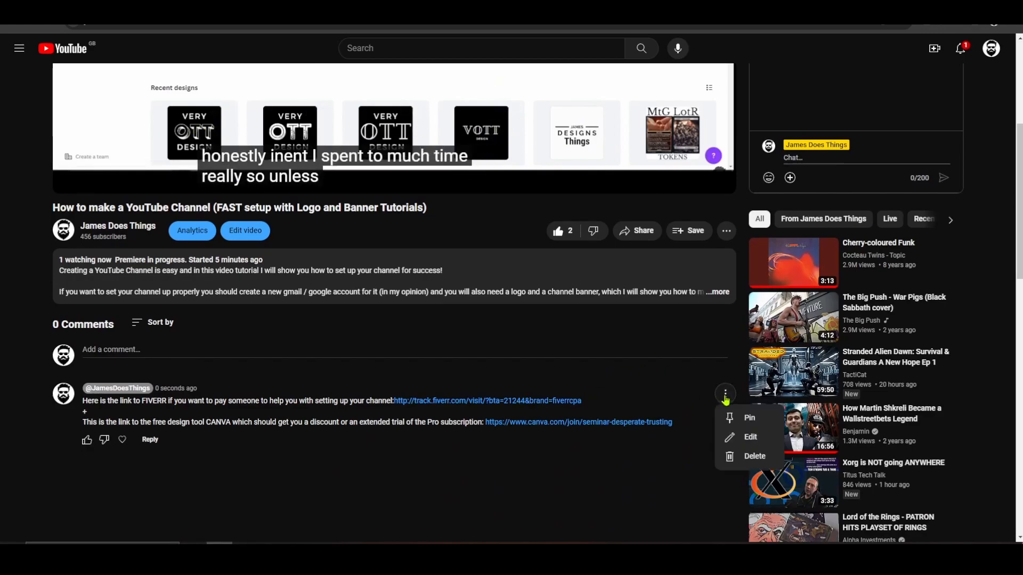
click(743, 418)
click(594, 318)
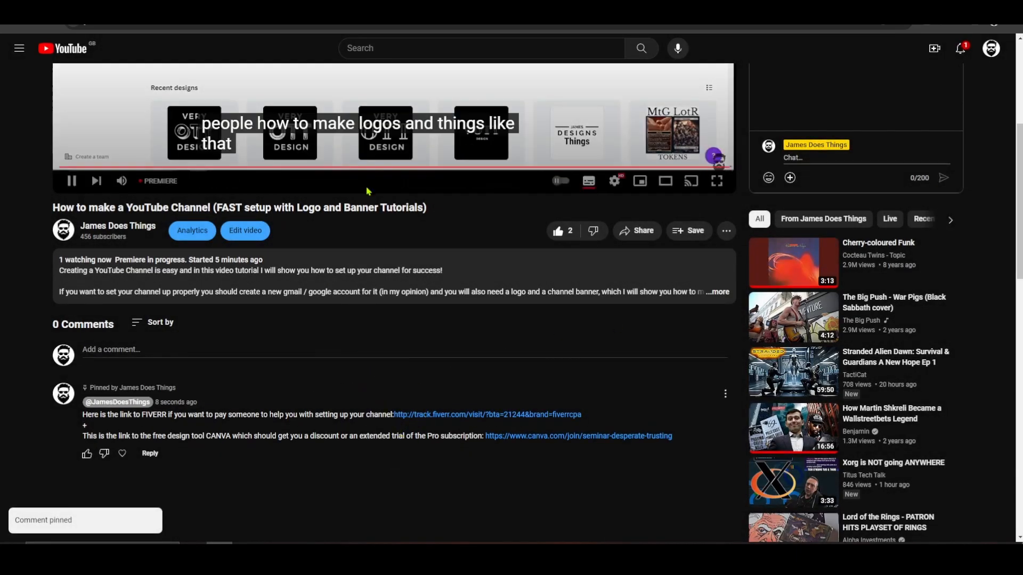
Expand the video description to review it, and give the pinned comment a like and a heart
click(144, 295)
scroll(336, 326, down, 3)
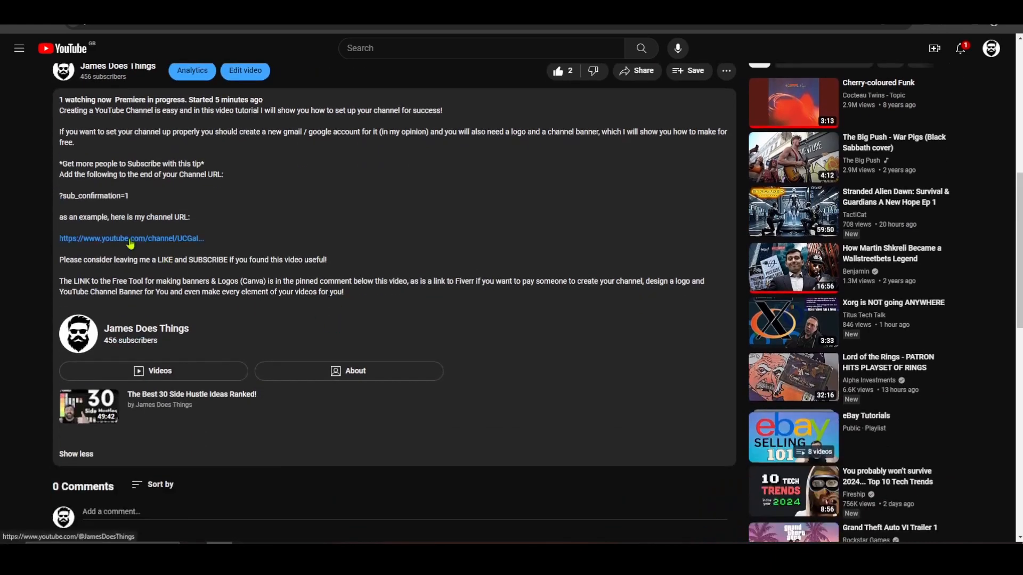
scroll(189, 276, down, 5)
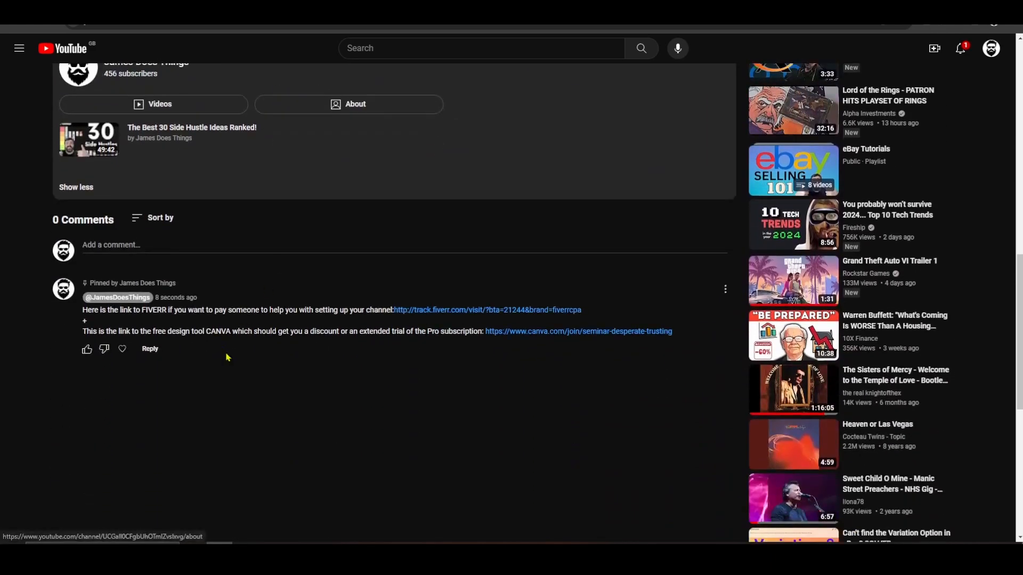
click(87, 349)
click(131, 349)
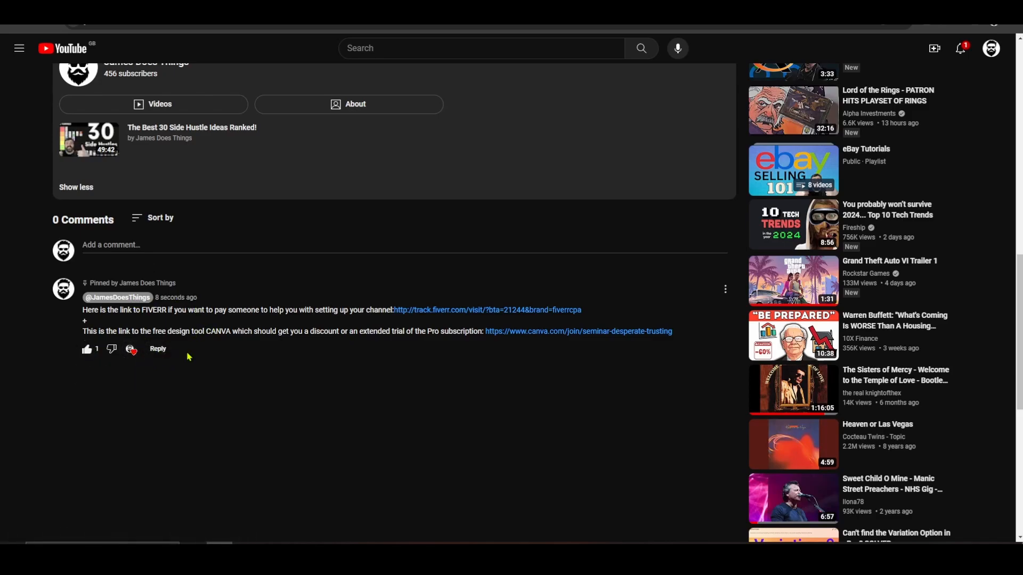
Review the live Premiere's page, including the player, chat, full description and comments section
scroll(199, 368, up, 7)
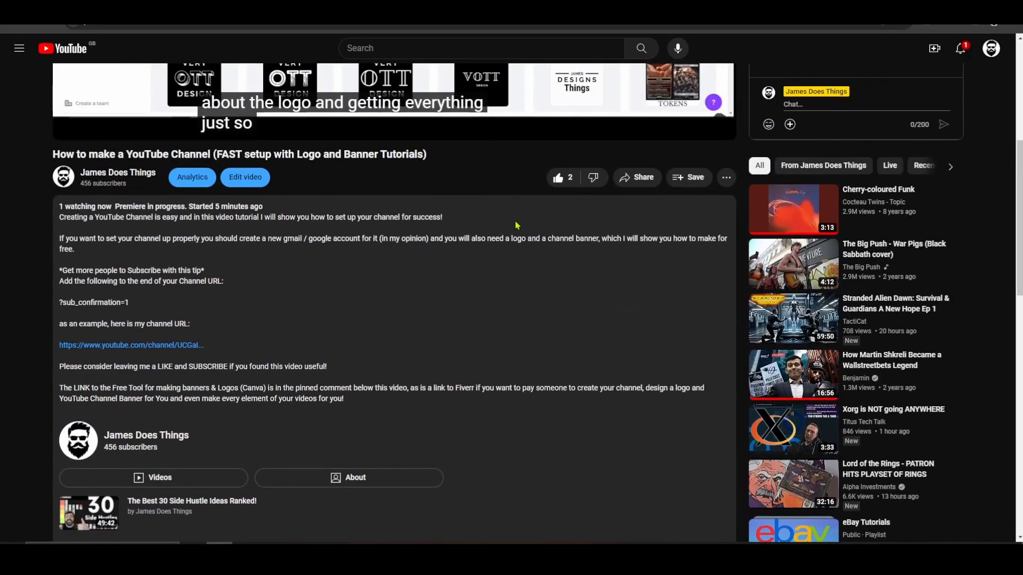
scroll(438, 259, up, 6)
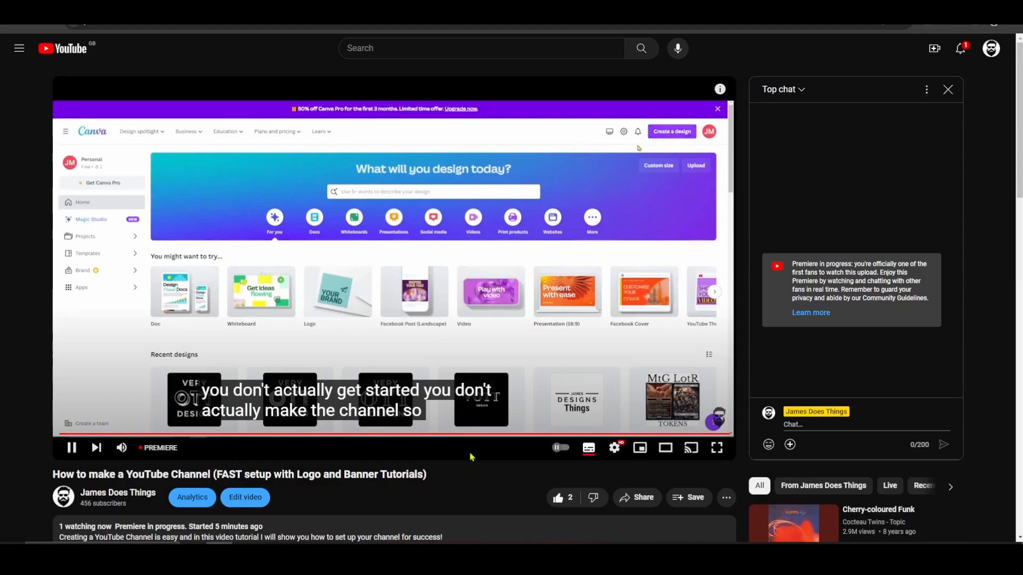
scroll(472, 442, down, 1)
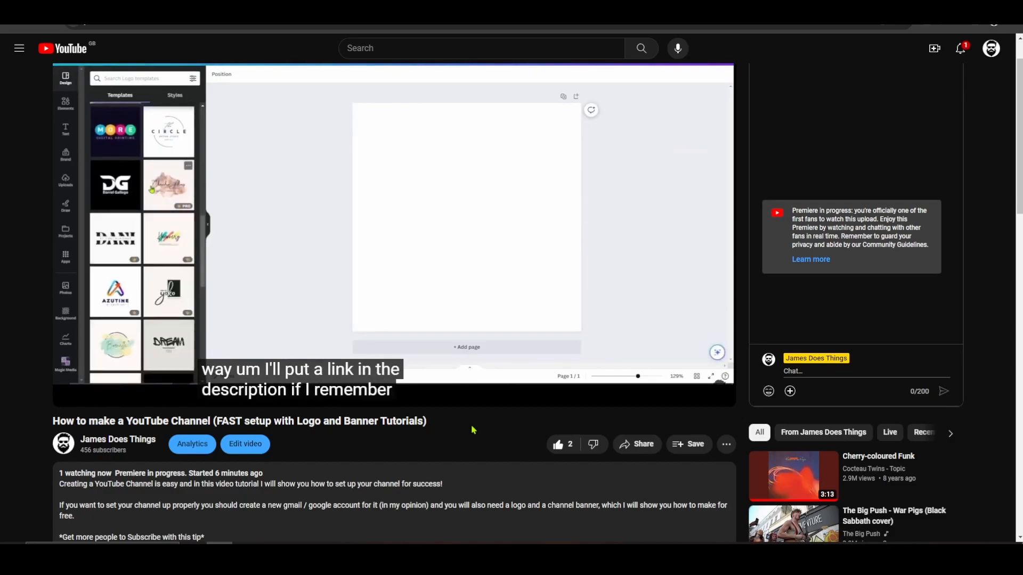
scroll(500, 394, down, 8)
scroll(501, 396, down, 1)
scroll(524, 400, up, 10)
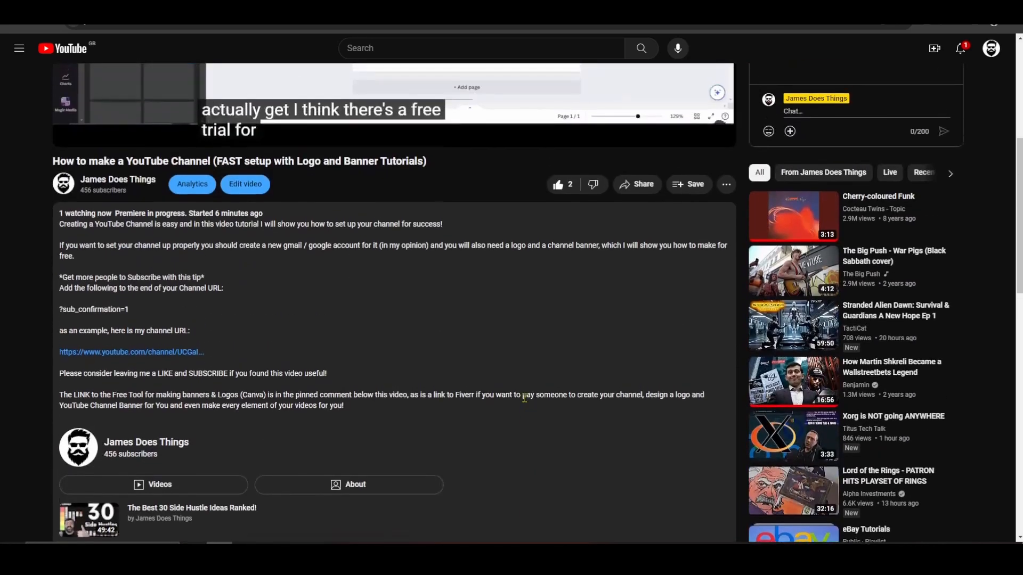